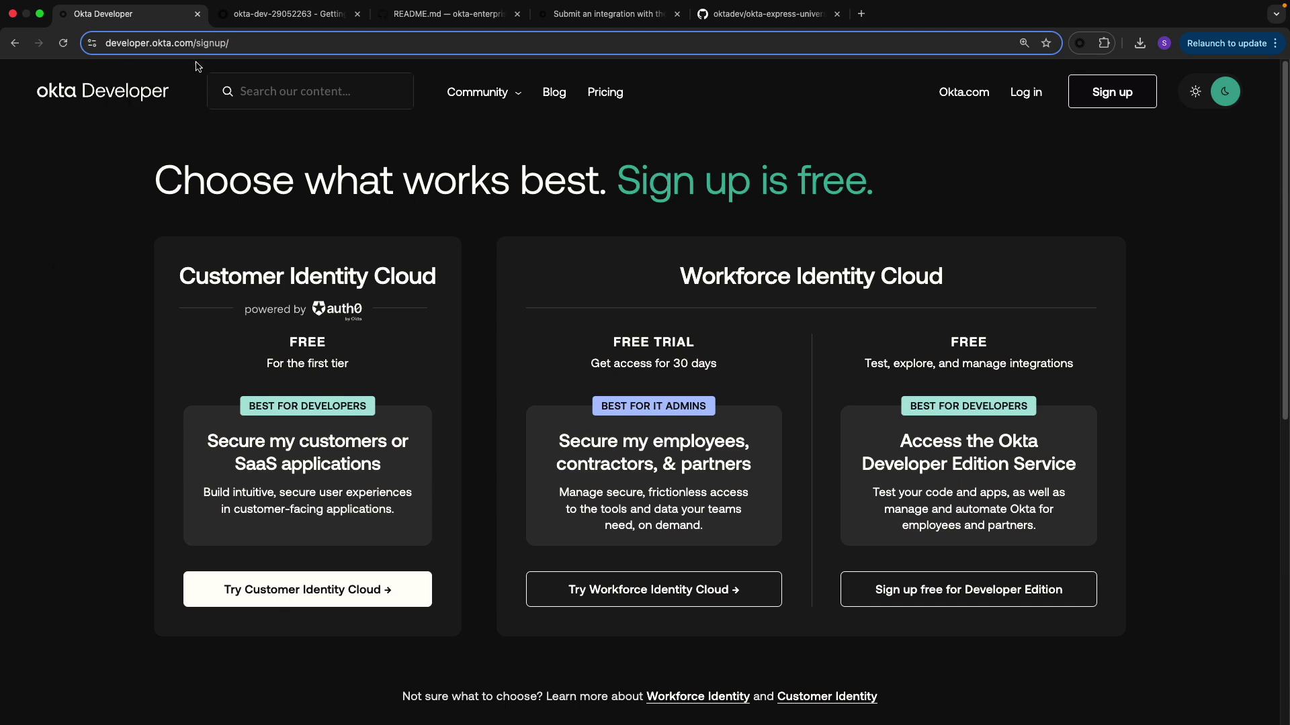
Open the Developer Edition sign-up form, then return to the Okta admin console's Getting Started tab
{"action": "left_click", "coordinate": [966, 595]}
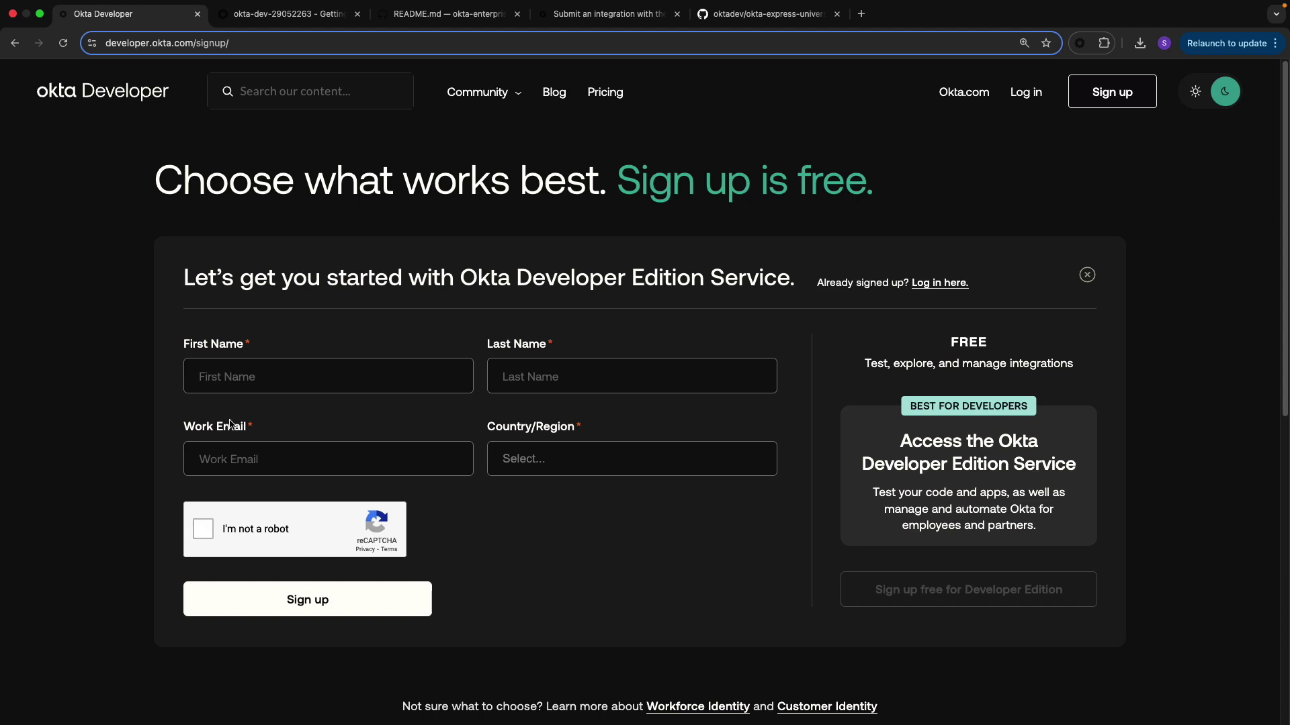
{"action": "left_click", "coordinate": [265, 20]}
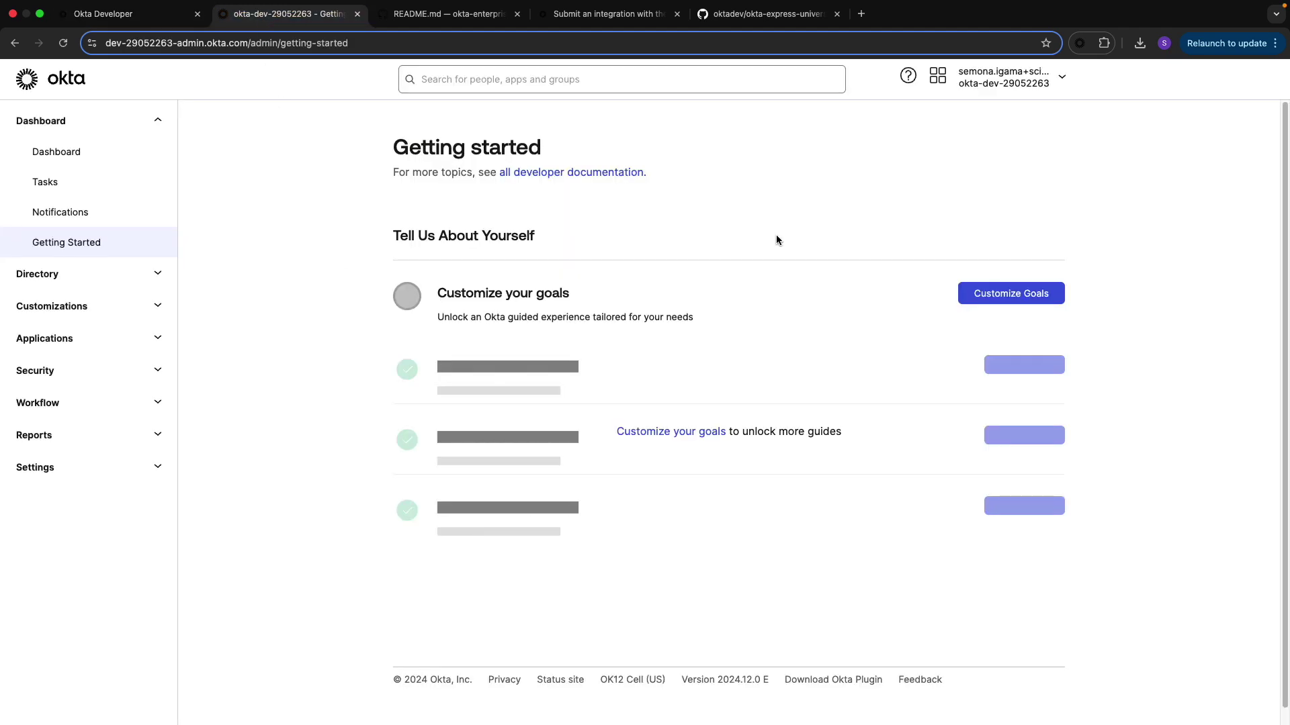
Start a new integration under Your OIN Integrations and select SCIM 2.0 as its protocol
{"action": "left_click", "coordinate": [65, 346]}
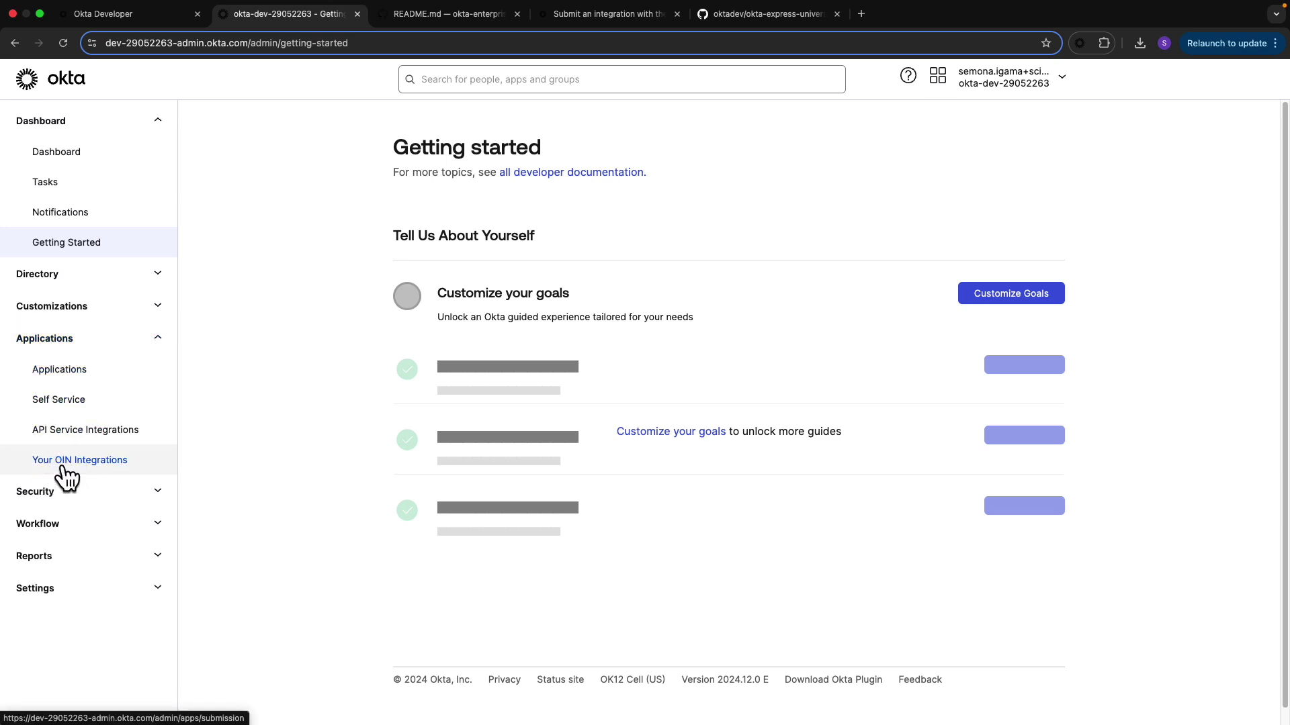
{"action": "left_click", "coordinate": [89, 463]}
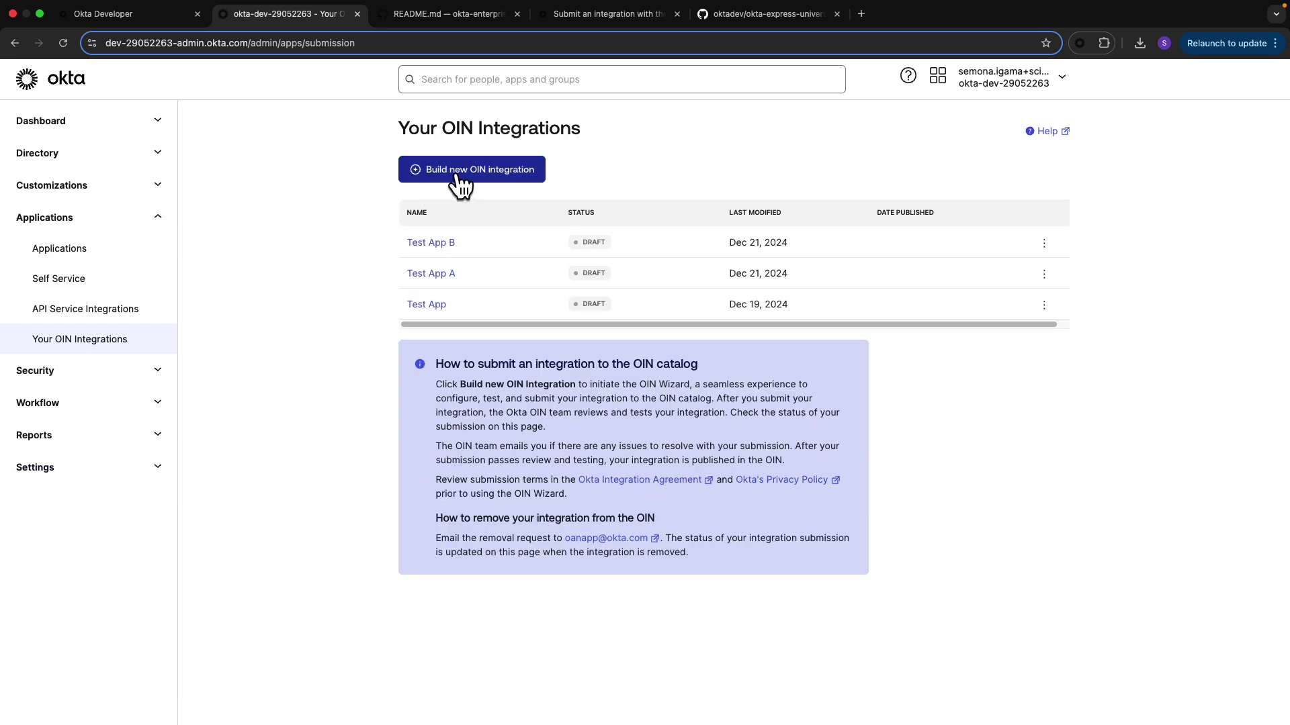
{"action": "left_click", "coordinate": [498, 171]}
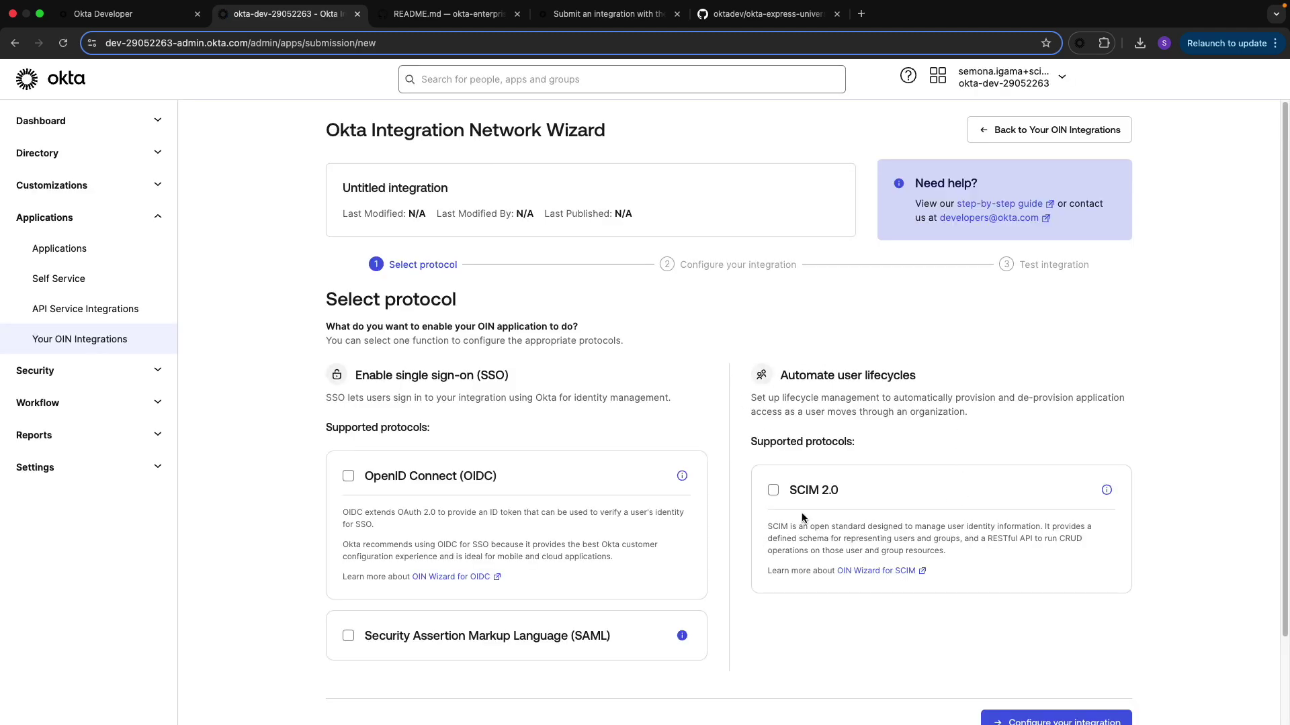
{"action": "left_click_drag", "start_coordinate": [741, 442], "coordinate": [882, 448]}
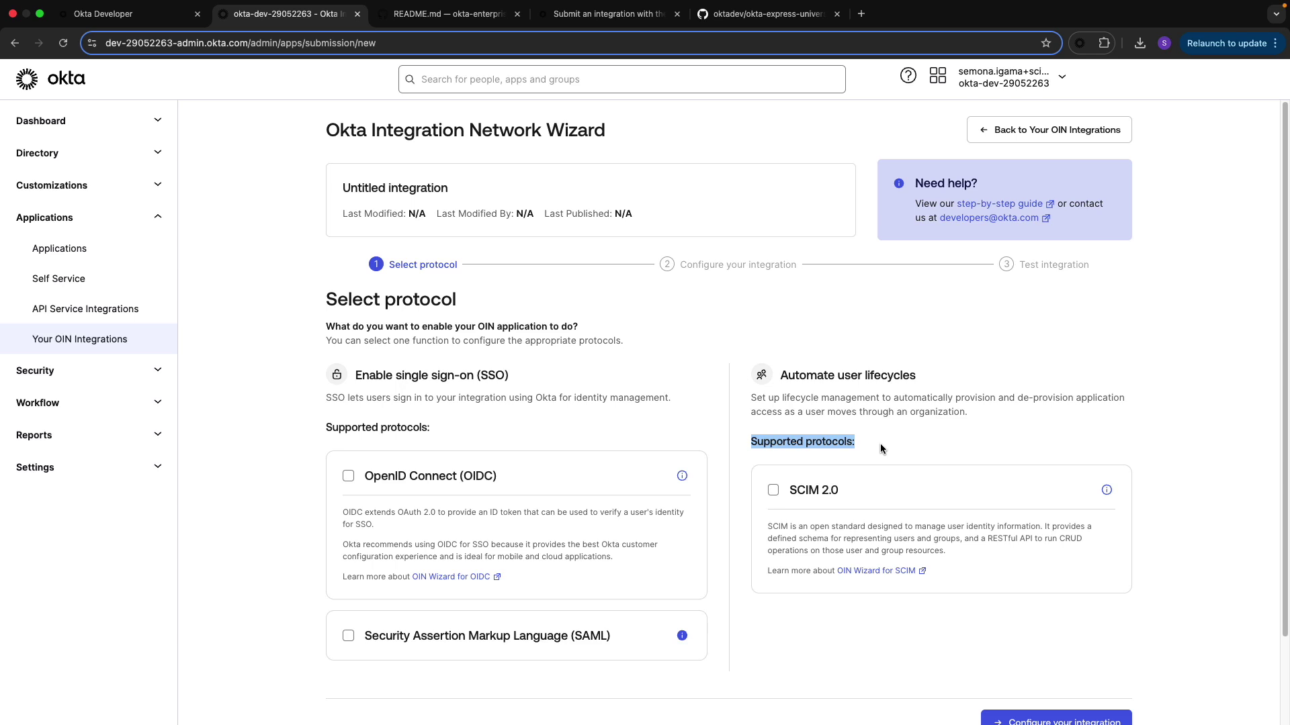
{"action": "left_click", "coordinate": [772, 491]}
{"action": "scroll", "coordinate": [1024, 507], "scroll_direction": "down", "scroll_amount": 2}
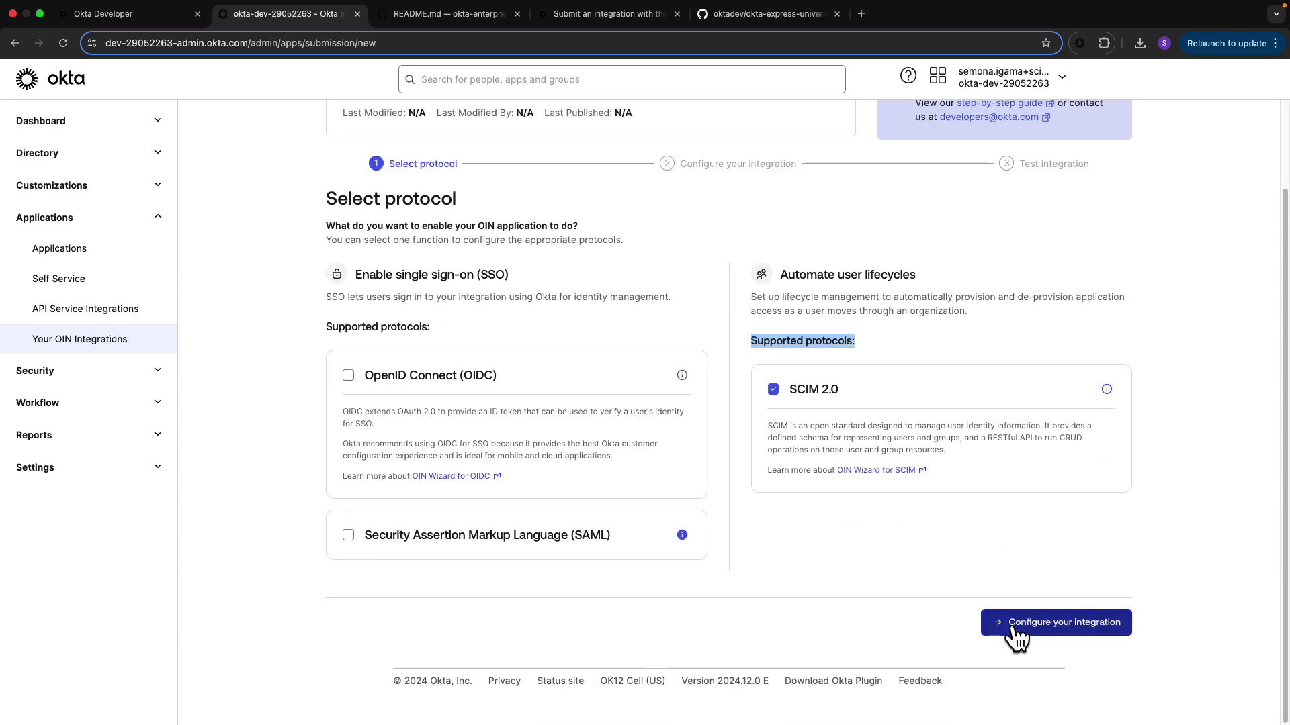
Name the integration 'Streamyard Todo App' and paste a SCIM-focused description
{"action": "left_click", "coordinate": [1013, 630]}
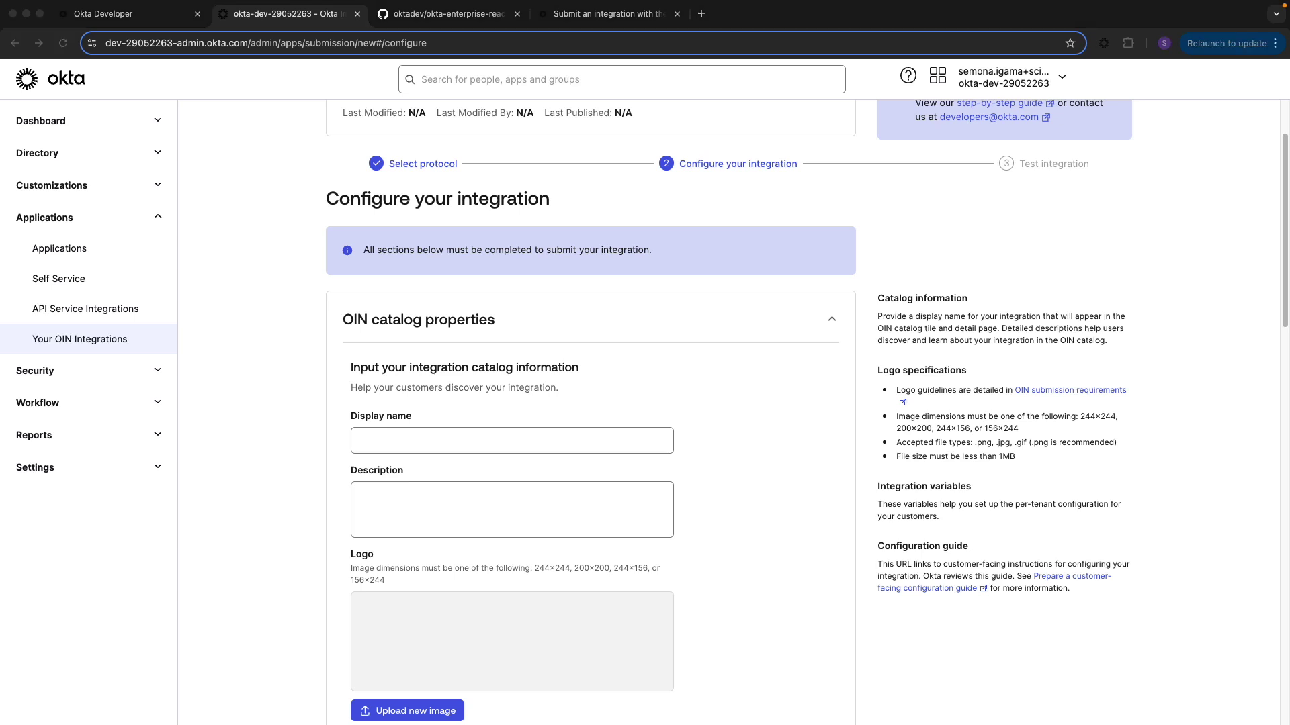
{"action": "left_click", "coordinate": [495, 440]}
{"action": "type", "text": "Streamyard Todo App"}
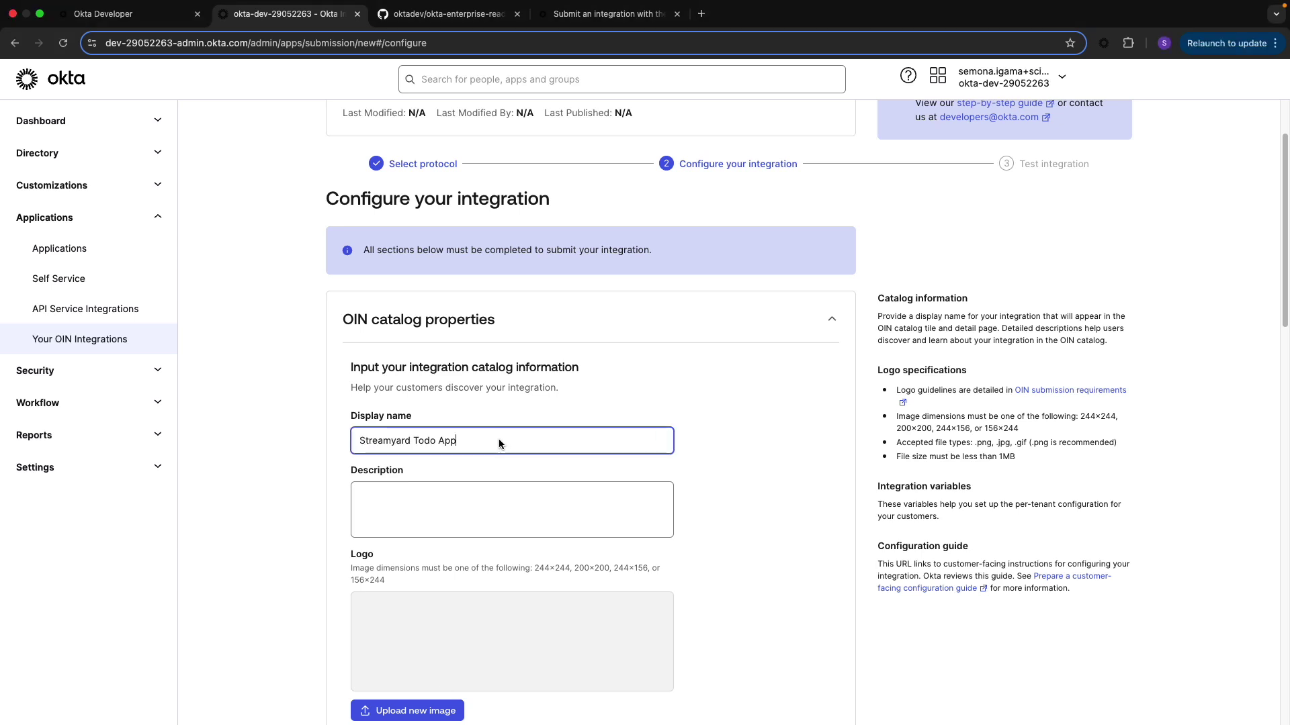
{"action": "key", "text": "super+Tab"}
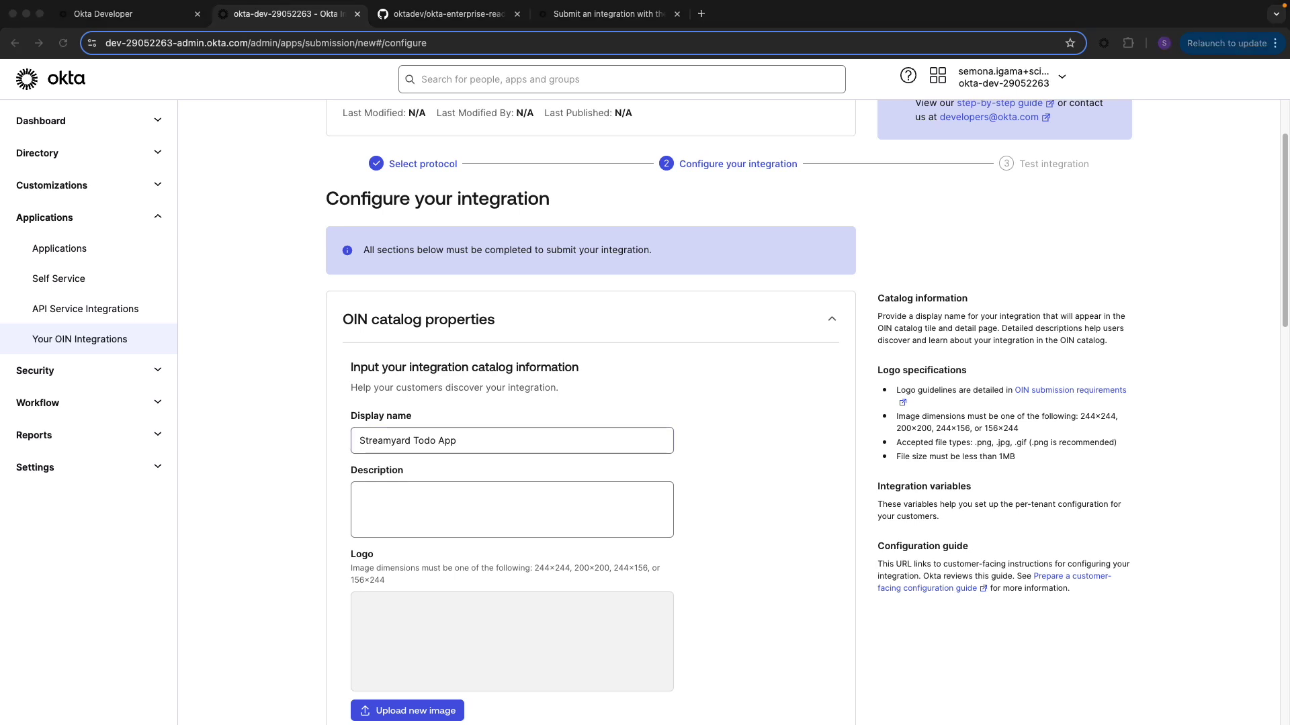
{"action": "left_click", "coordinate": [493, 491]}
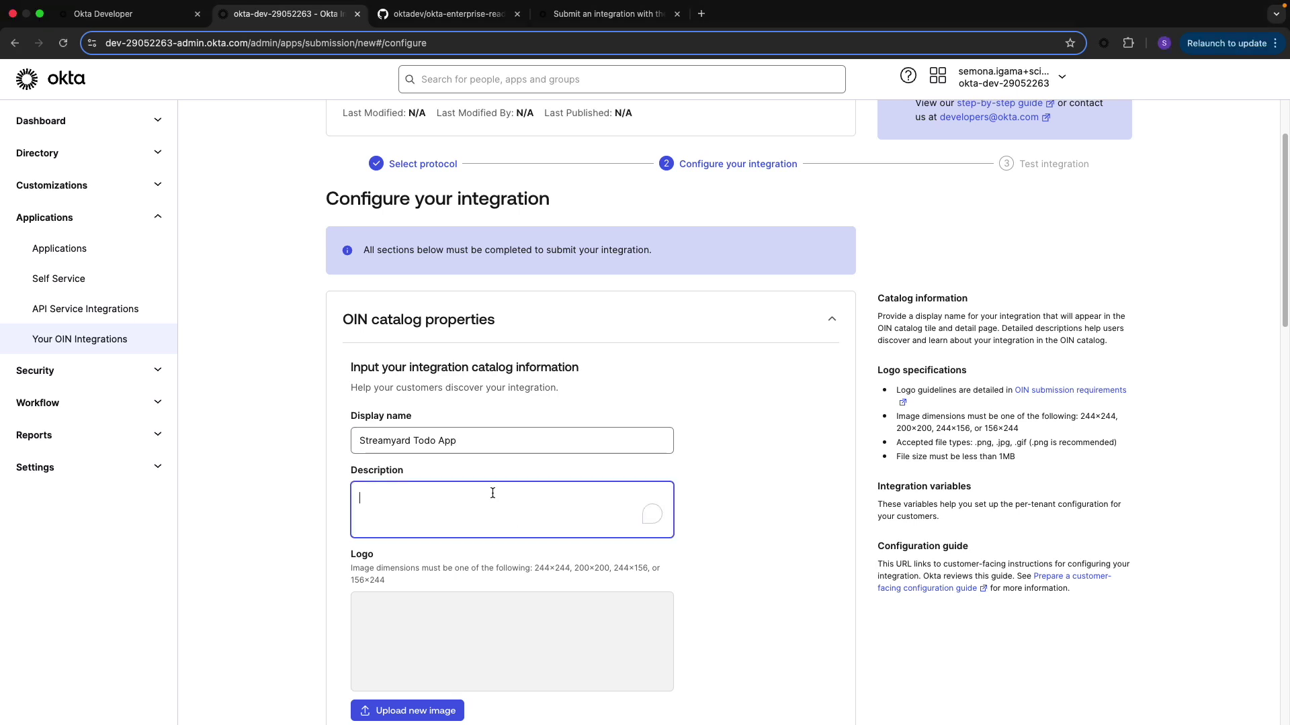
{"action": "type", "text": "SCIM integration for customers managing users under record labels using the Streamyard Todo App"}
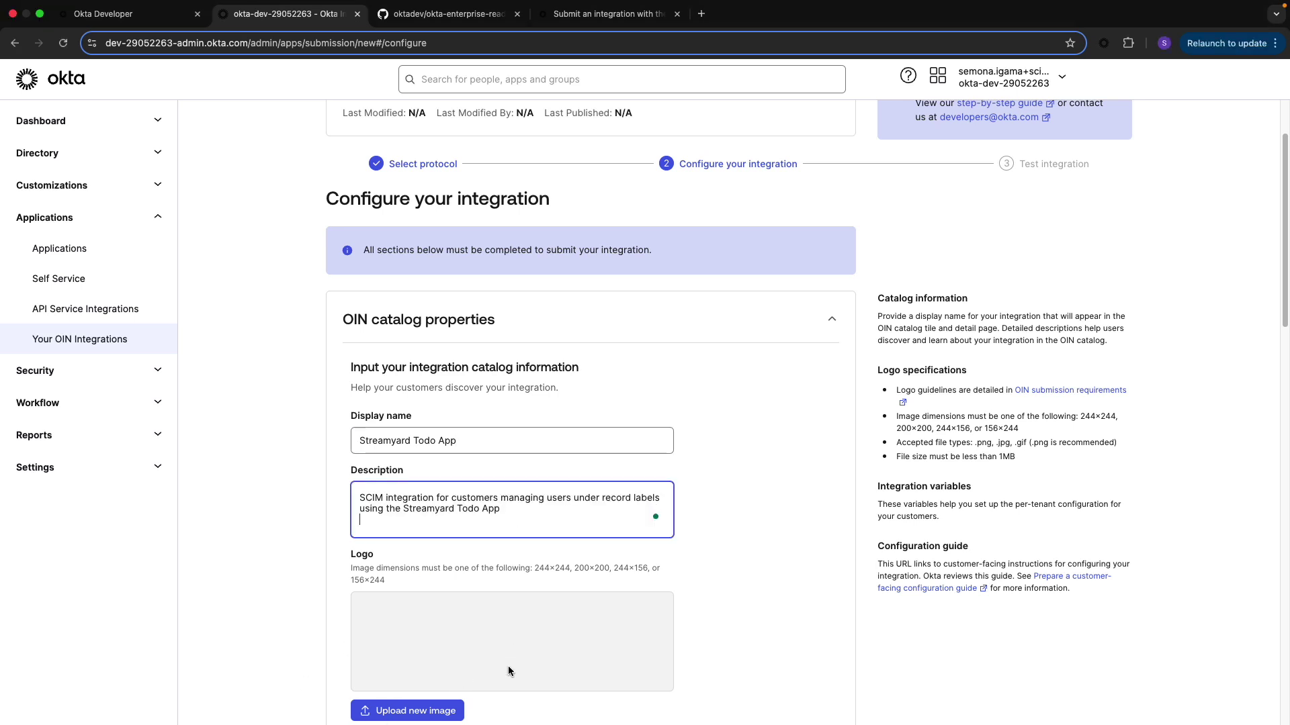
{"action": "scroll", "coordinate": [505, 665], "scroll_direction": "down", "scroll_amount": 3}
Upload bizlogo.png from the Desktop as the integration's logo
{"action": "left_click", "coordinate": [432, 513]}
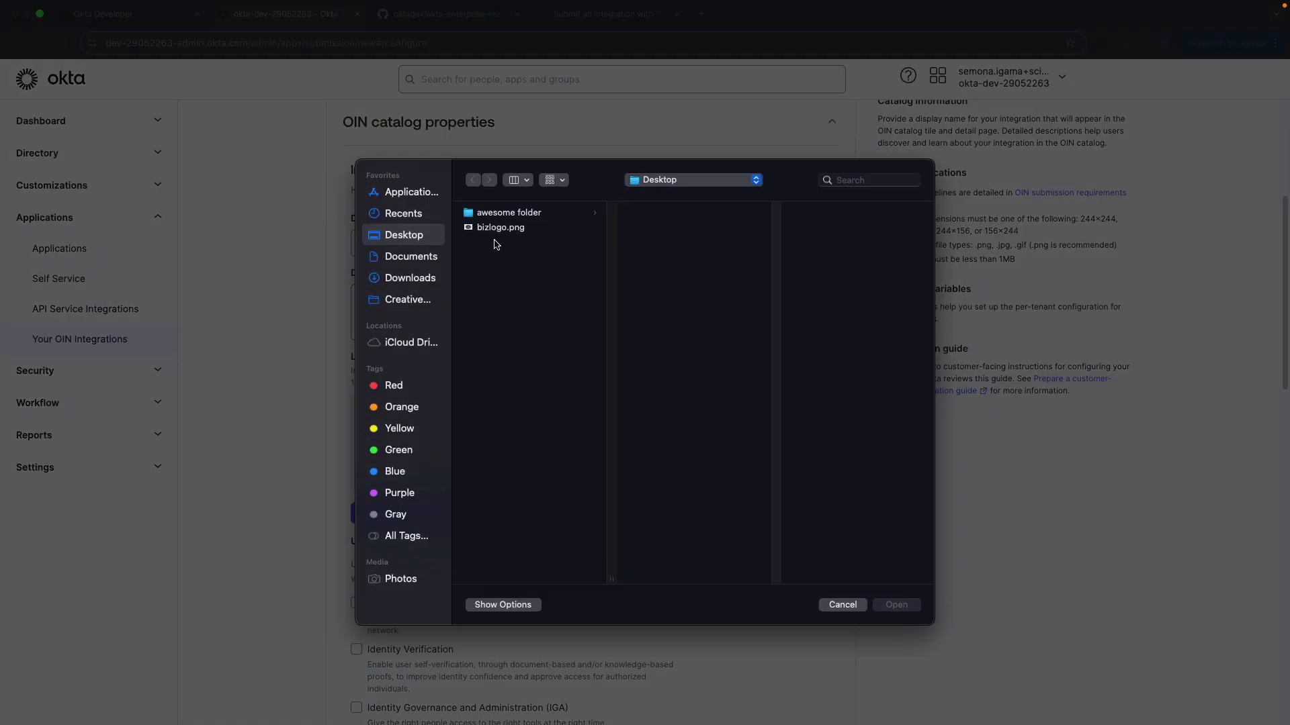
{"action": "left_click", "coordinate": [498, 228]}
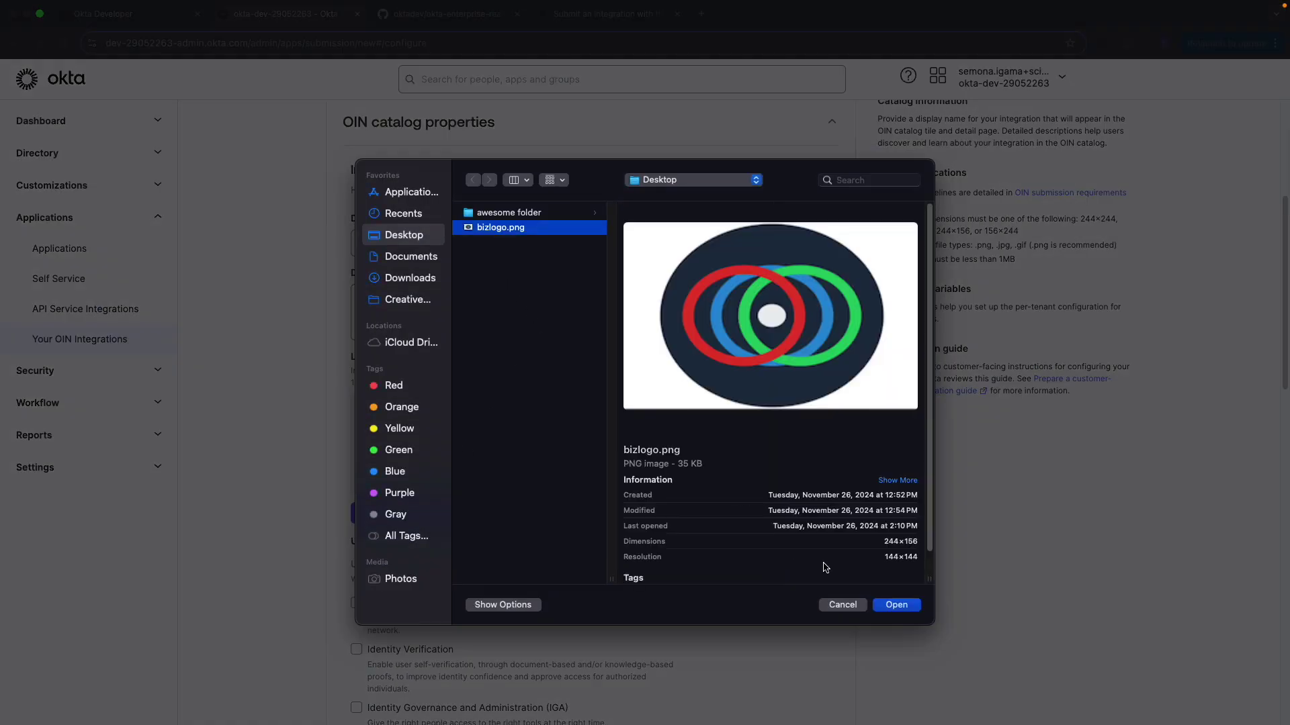
{"action": "left_click", "coordinate": [893, 606]}
{"action": "scroll", "coordinate": [483, 613], "scroll_direction": "down", "scroll_amount": 2}
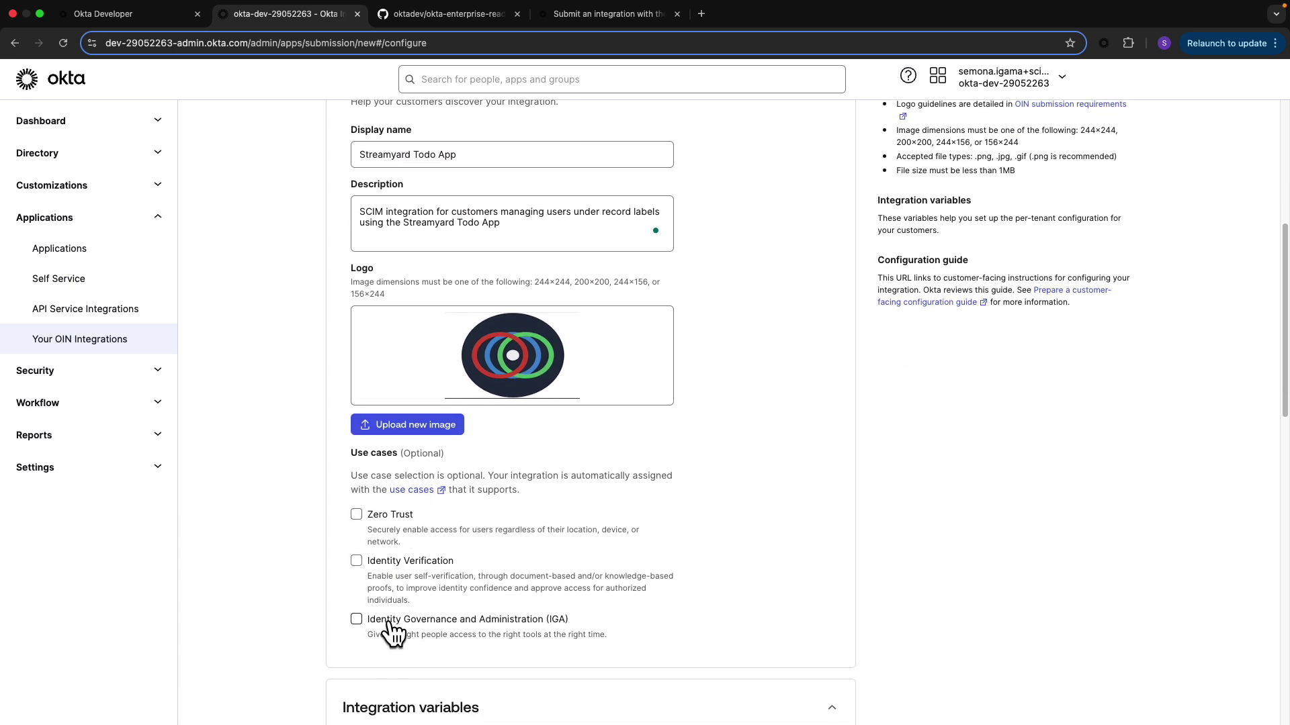
{"action": "scroll", "coordinate": [548, 639], "scroll_direction": "down", "scroll_amount": 2}
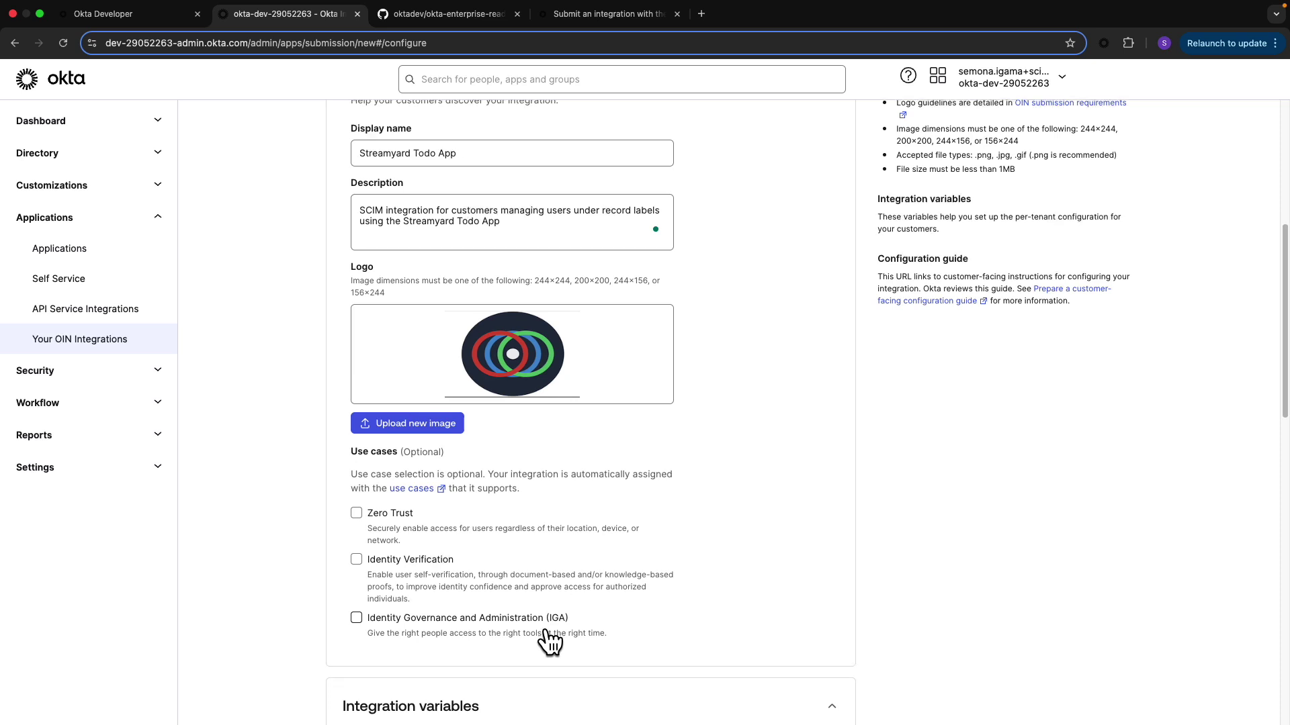
{"action": "scroll", "coordinate": [547, 639], "scroll_direction": "down", "scroll_amount": 3}
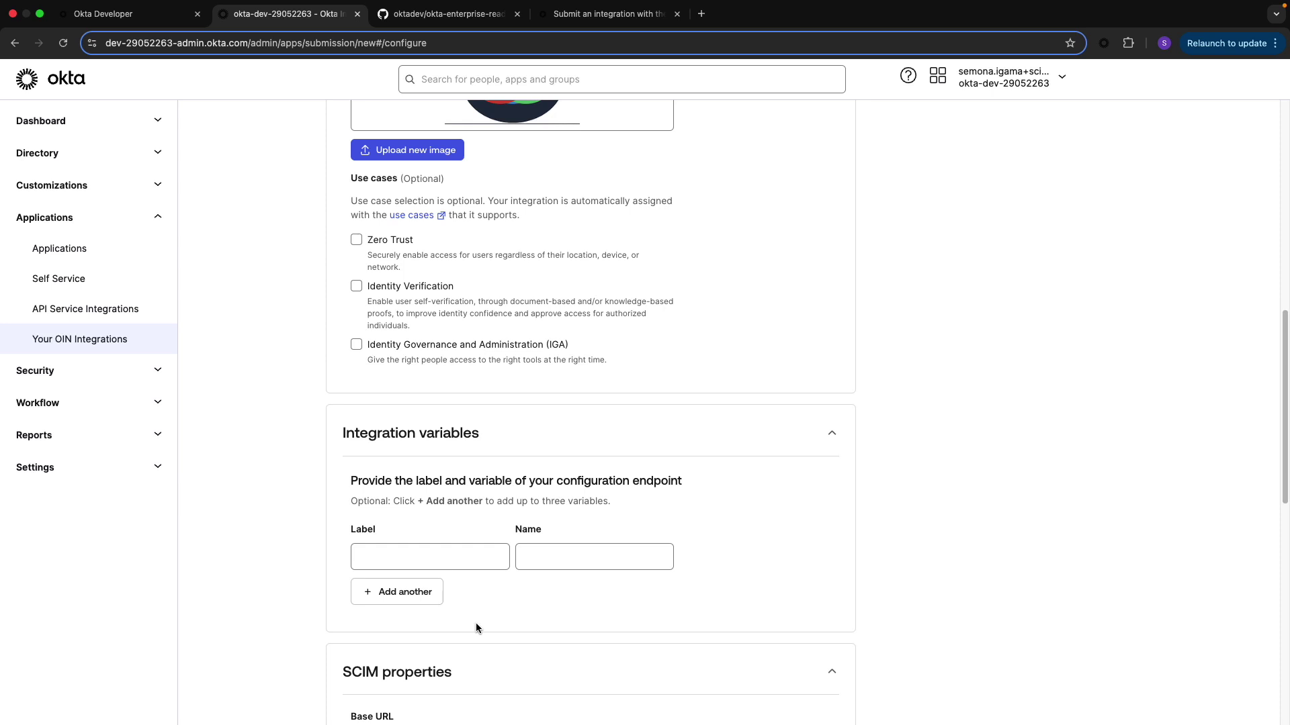
Paste the SCIM base URL and set the authentication mode to Bearer
{"action": "scroll", "coordinate": [476, 625], "scroll_direction": "down", "scroll_amount": 4}
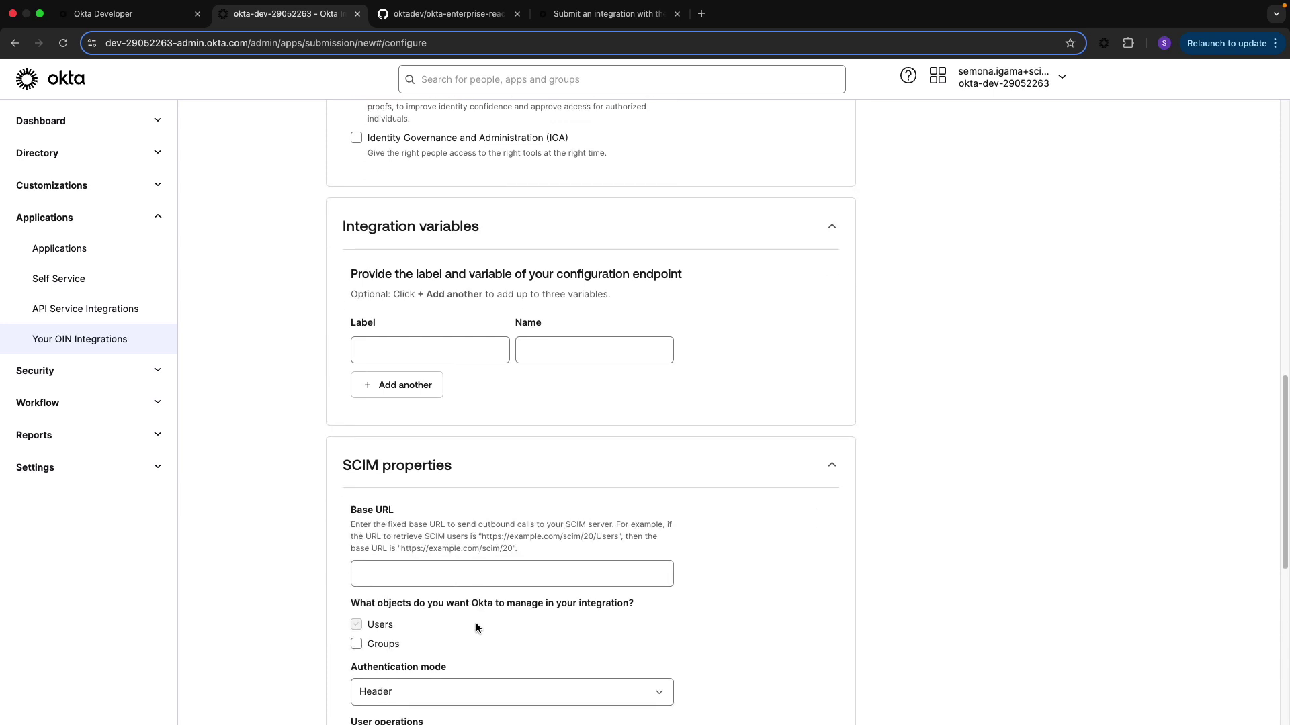
{"action": "scroll", "coordinate": [403, 655], "scroll_direction": "down", "scroll_amount": 1}
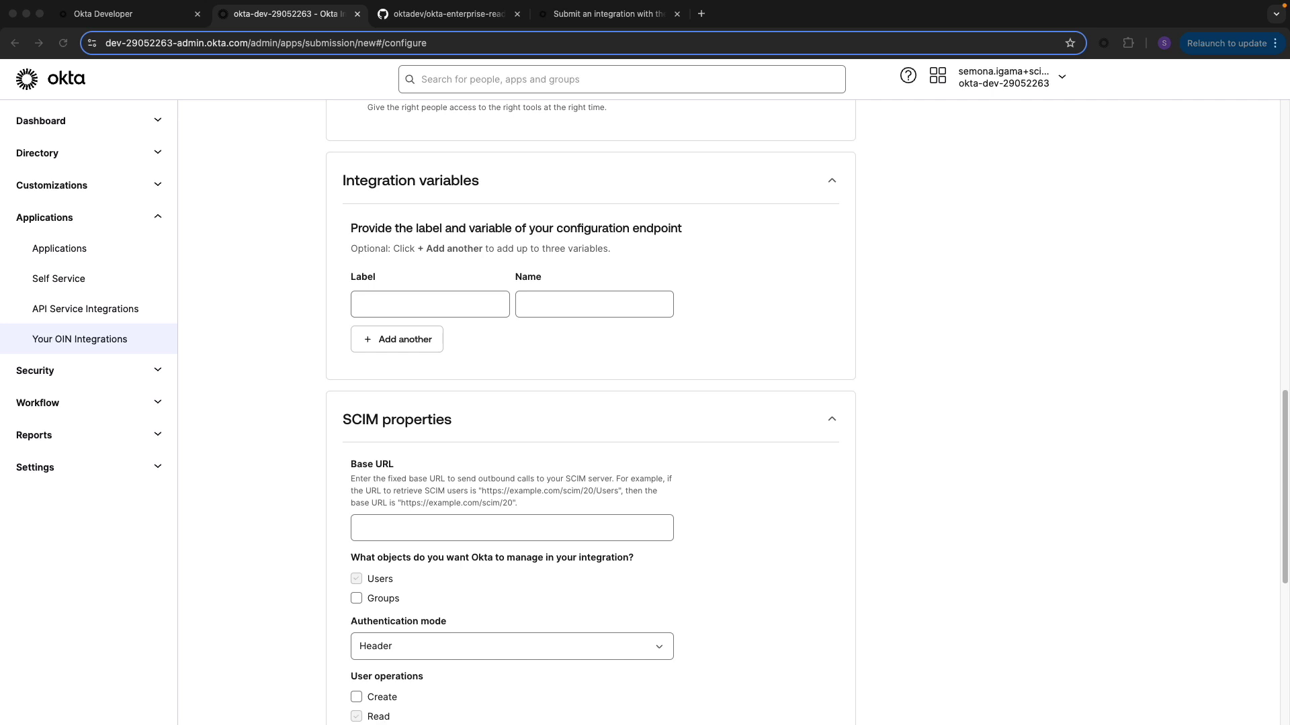
{"action": "left_click", "coordinate": [431, 528]}
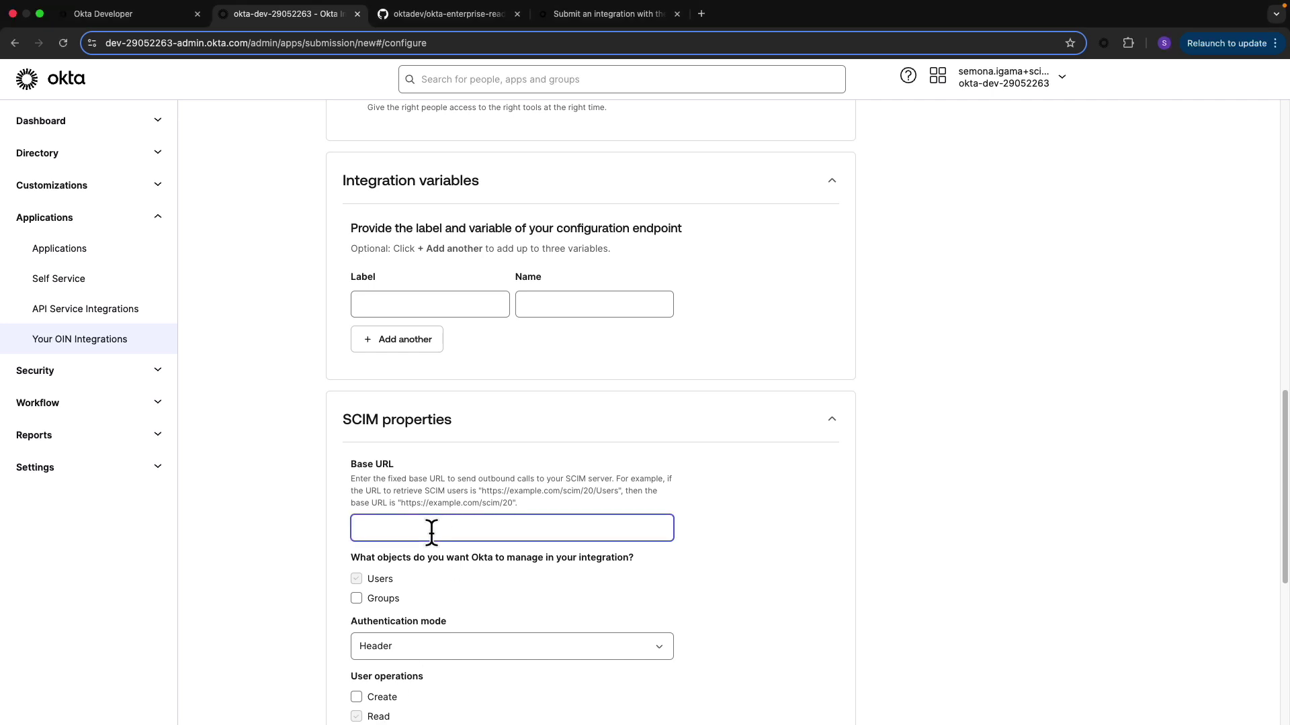
{"action": "type", "text": "https://fictional-broccoli-jpw69vwjp72pxwx-3333.app.github.dev/scim/v2"}
{"action": "scroll", "coordinate": [498, 612], "scroll_direction": "down", "scroll_amount": 3}
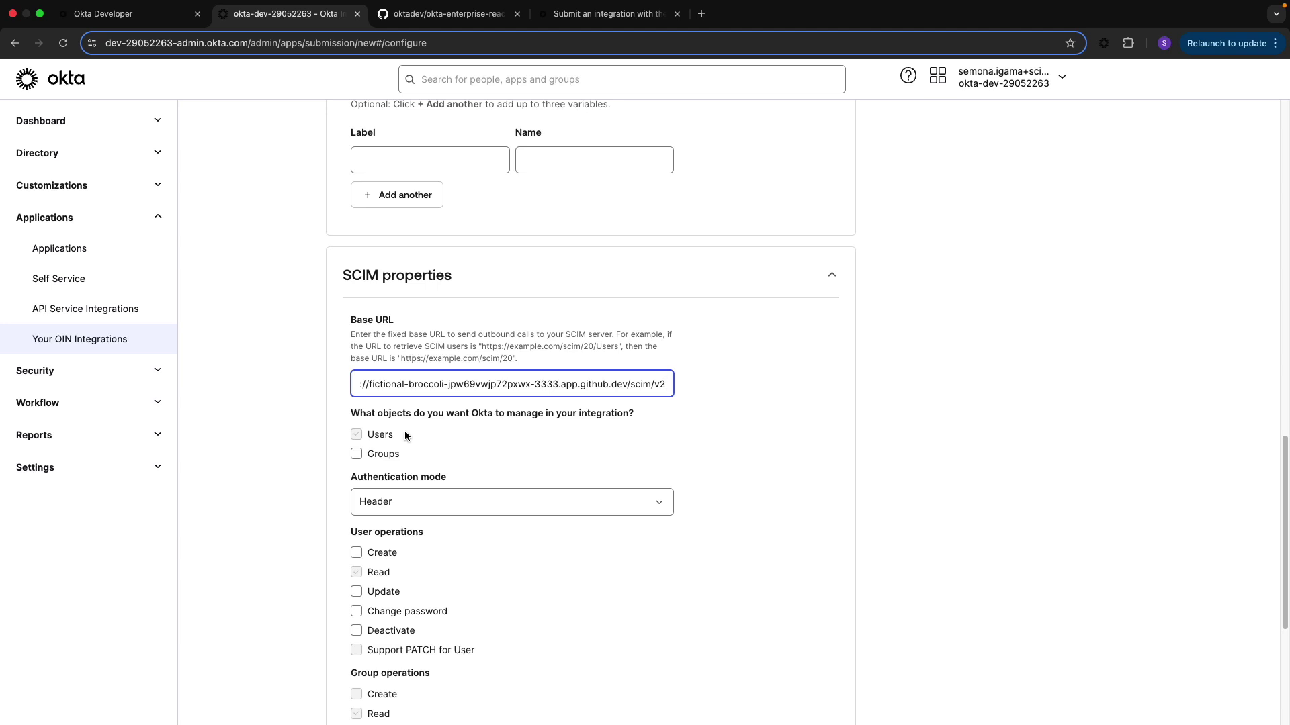
{"action": "left_click", "coordinate": [398, 509]}
{"action": "left_click", "coordinate": [386, 571]}
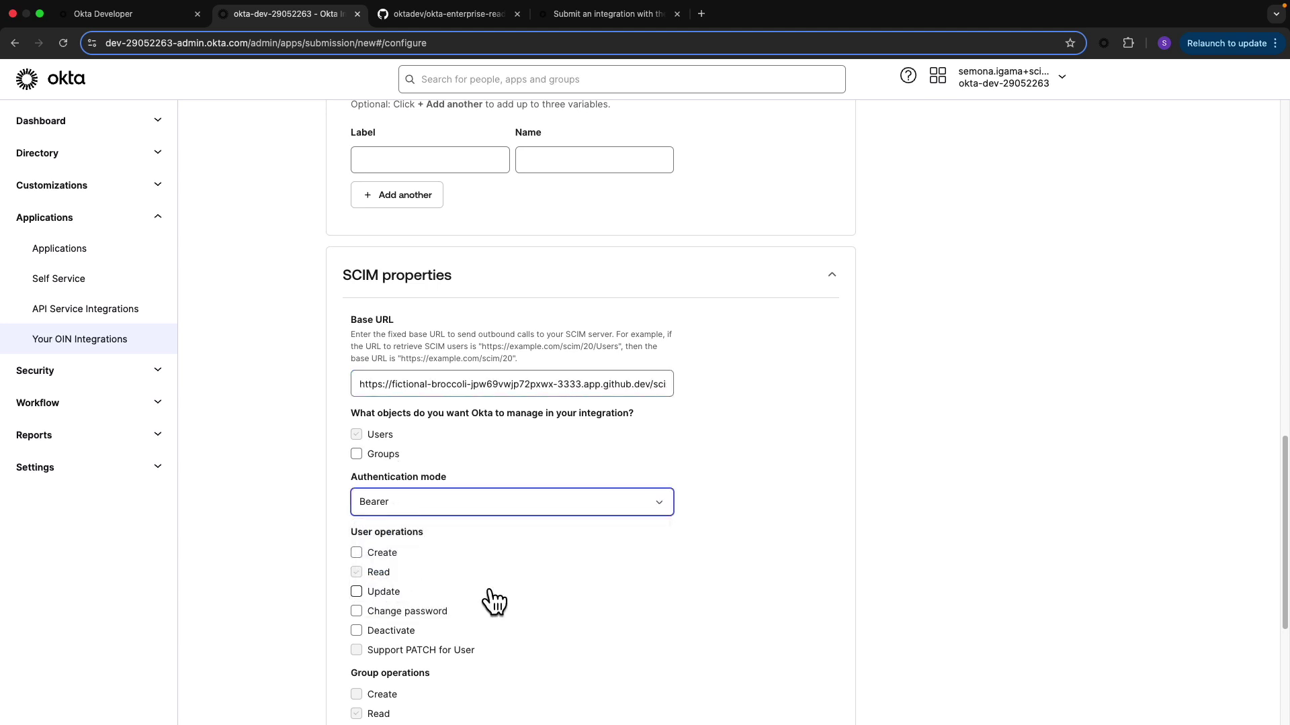
Enable Create, Update, Deactivate and Support PATCH for user operations
{"action": "scroll", "coordinate": [486, 599], "scroll_direction": "down", "scroll_amount": 2}
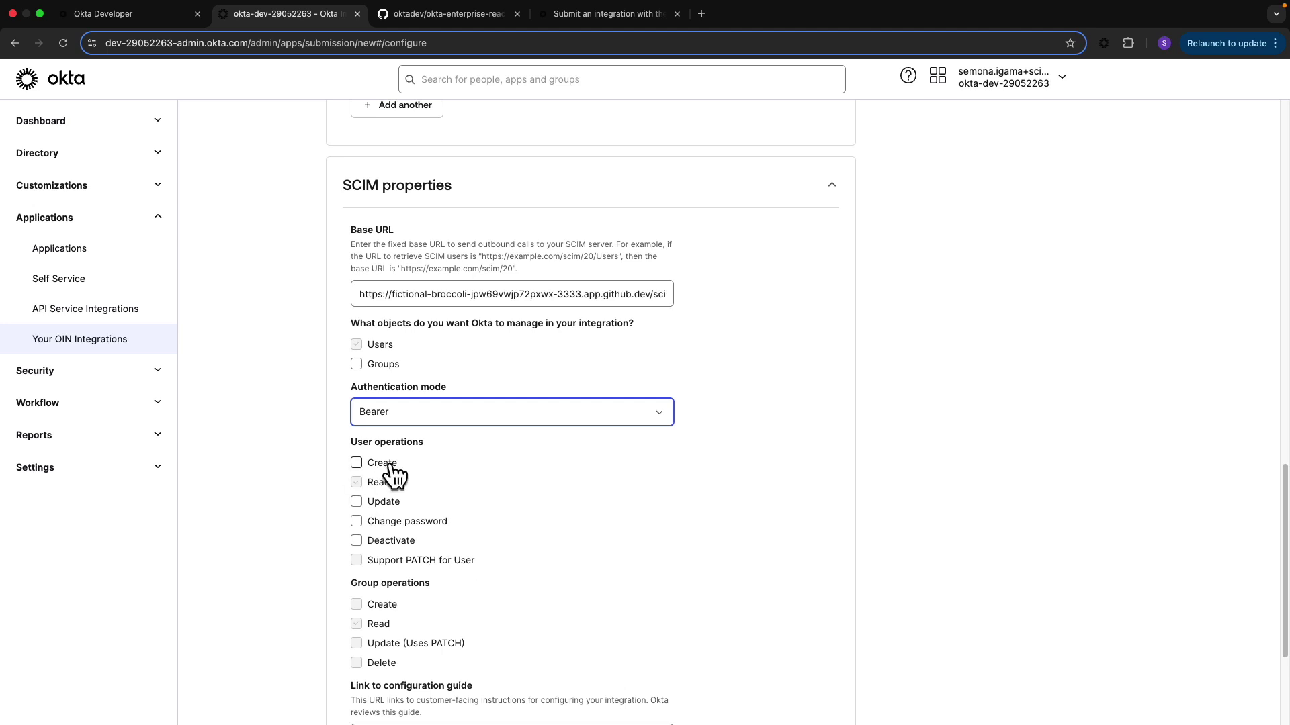
{"action": "left_click", "coordinate": [356, 463]}
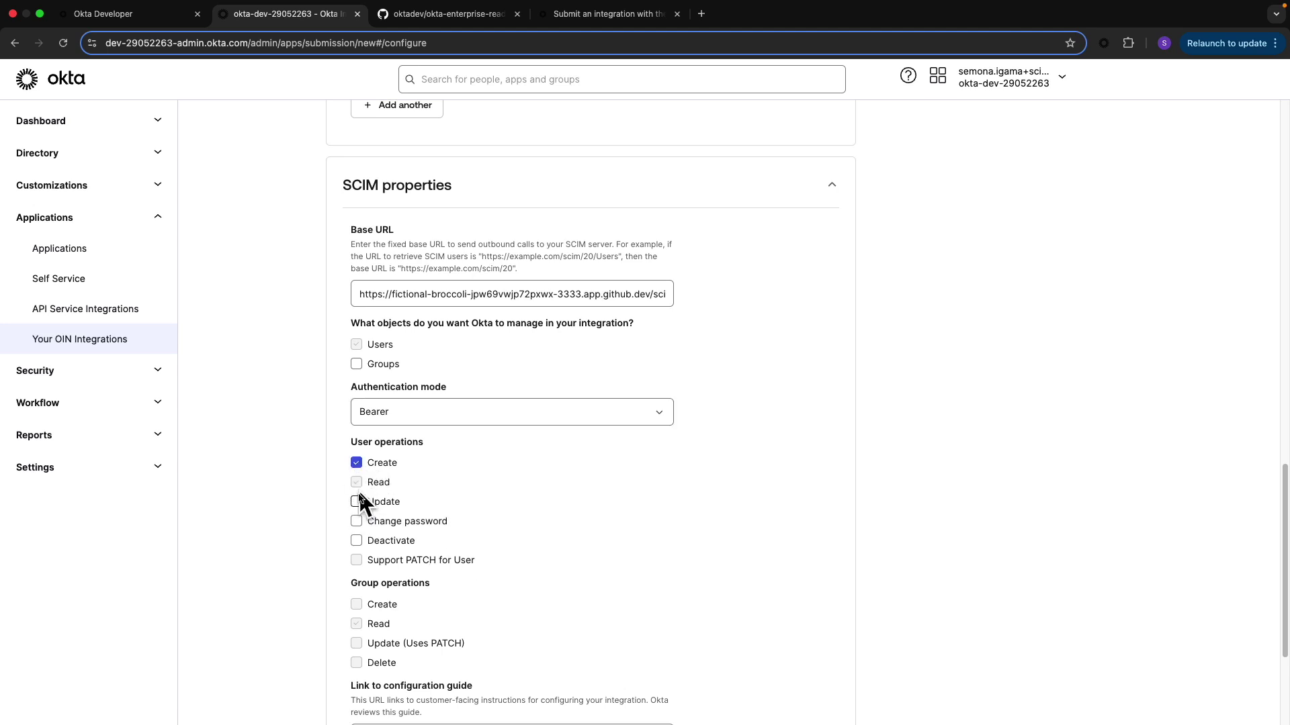
{"action": "left_click", "coordinate": [358, 503]}
{"action": "left_click", "coordinate": [357, 542]}
{"action": "left_click", "coordinate": [356, 561]}
Paste the scim-workshop configuration guide URL as the guide link
{"action": "scroll", "coordinate": [412, 576], "scroll_direction": "down", "scroll_amount": 2}
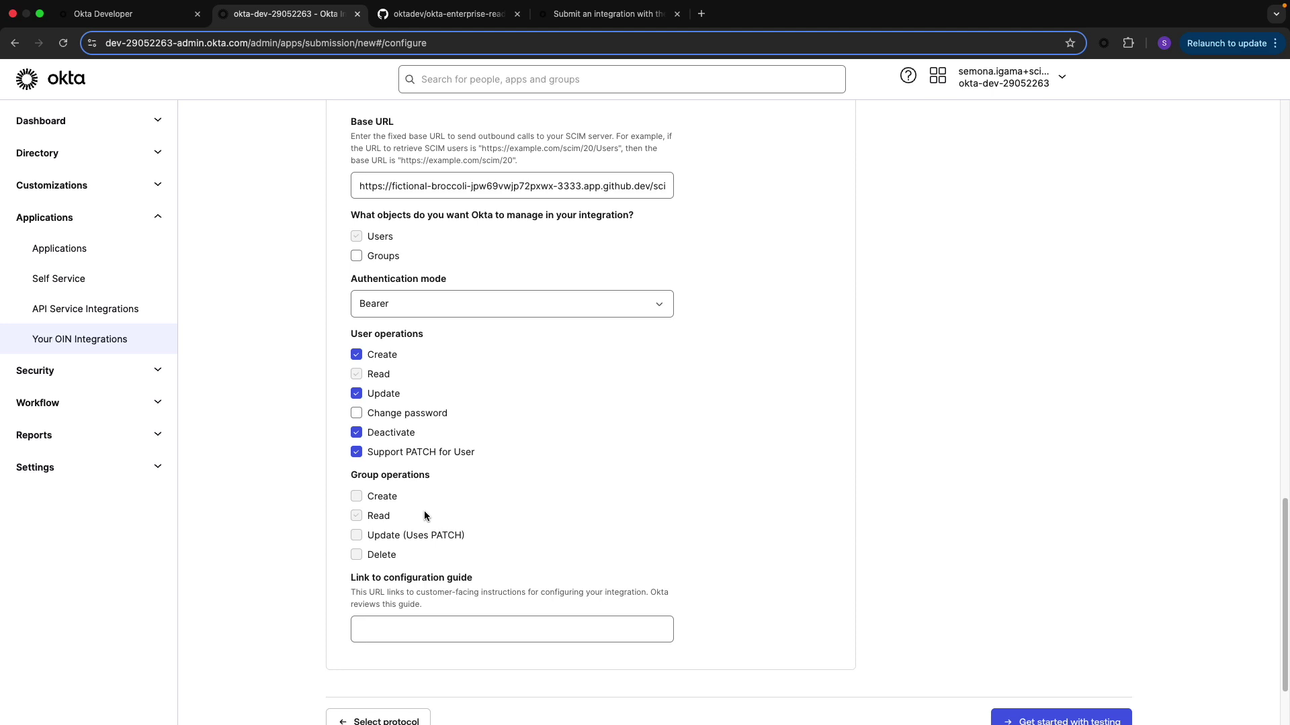
{"action": "left_click", "coordinate": [387, 632]}
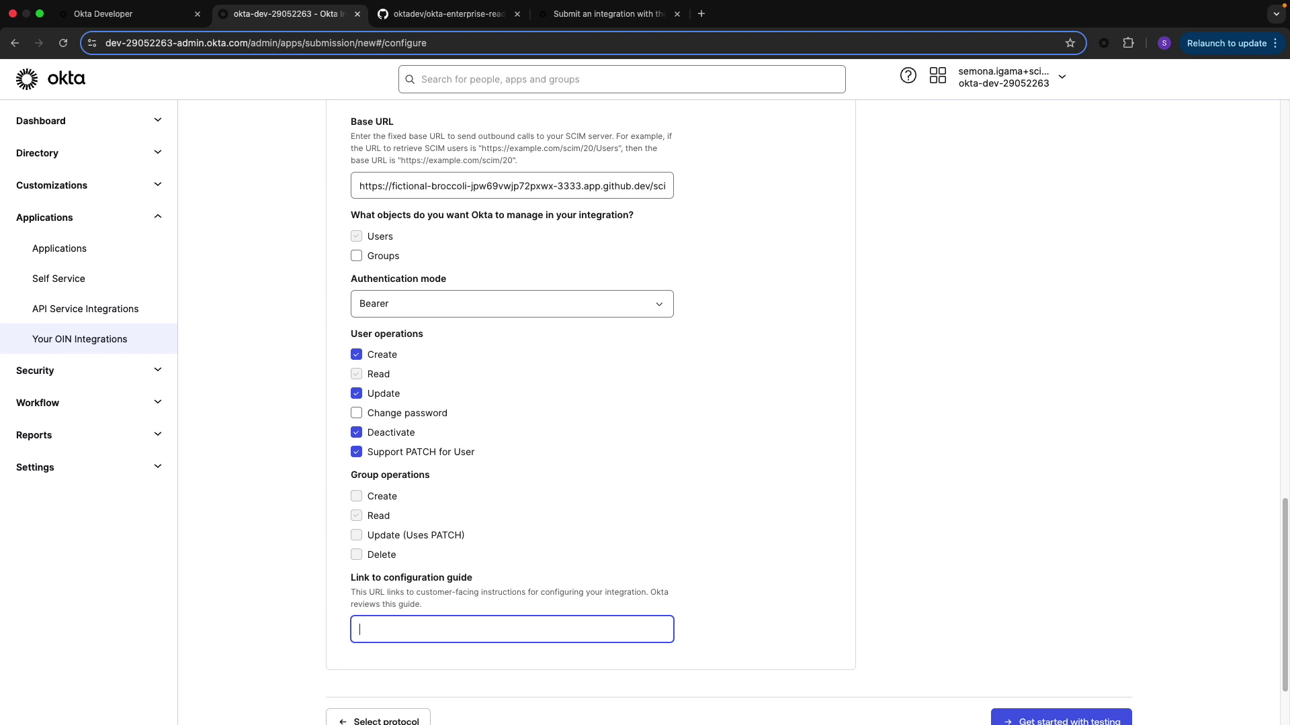
{"action": "key", "text": "super+Tab"}
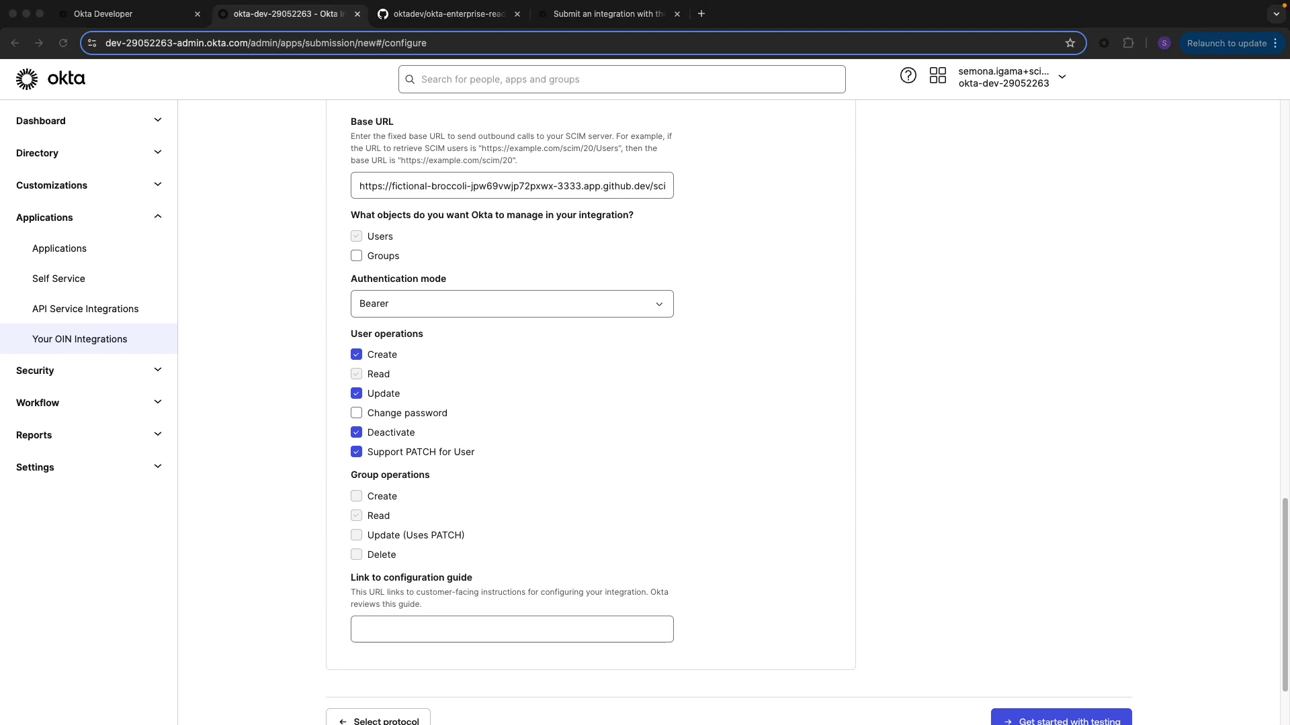
{"action": "left_click", "coordinate": [391, 629]}
{"action": "type", "text": "https://developer.okta.com/blog/2023/07/28/scim-workshop"}
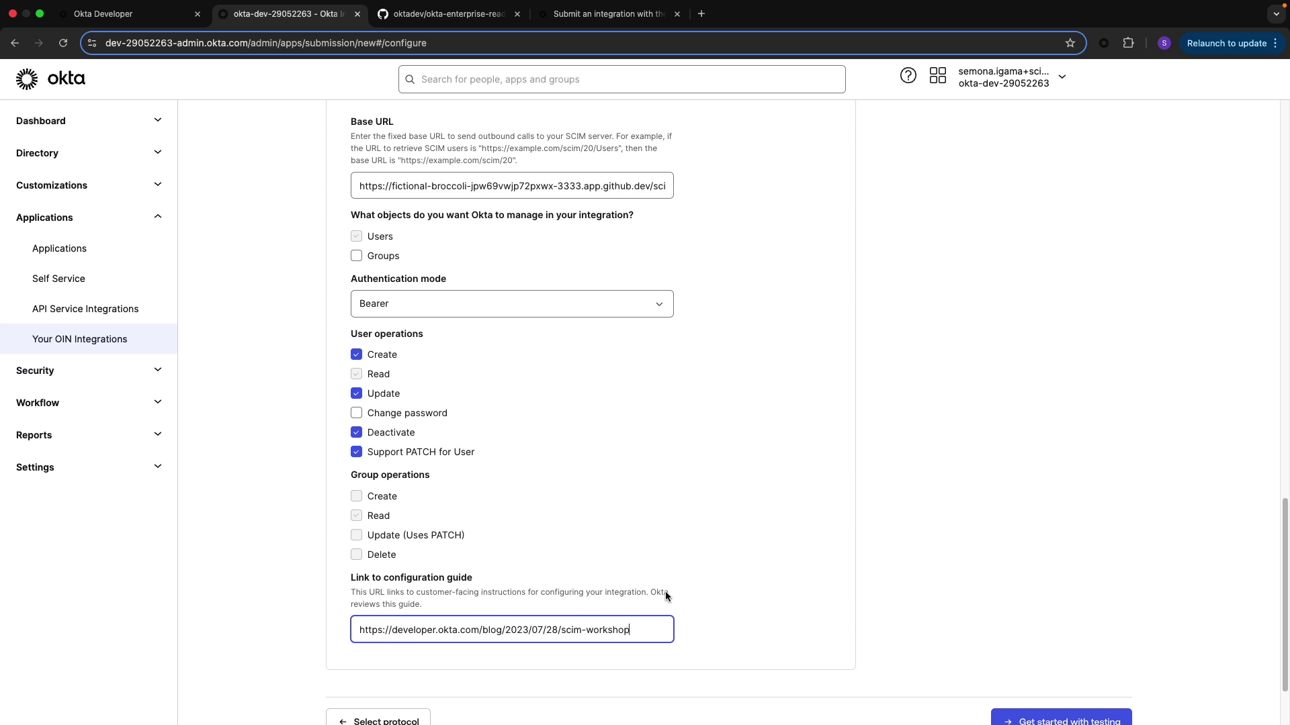
{"action": "scroll", "coordinate": [755, 585], "scroll_direction": "down", "scroll_amount": 3}
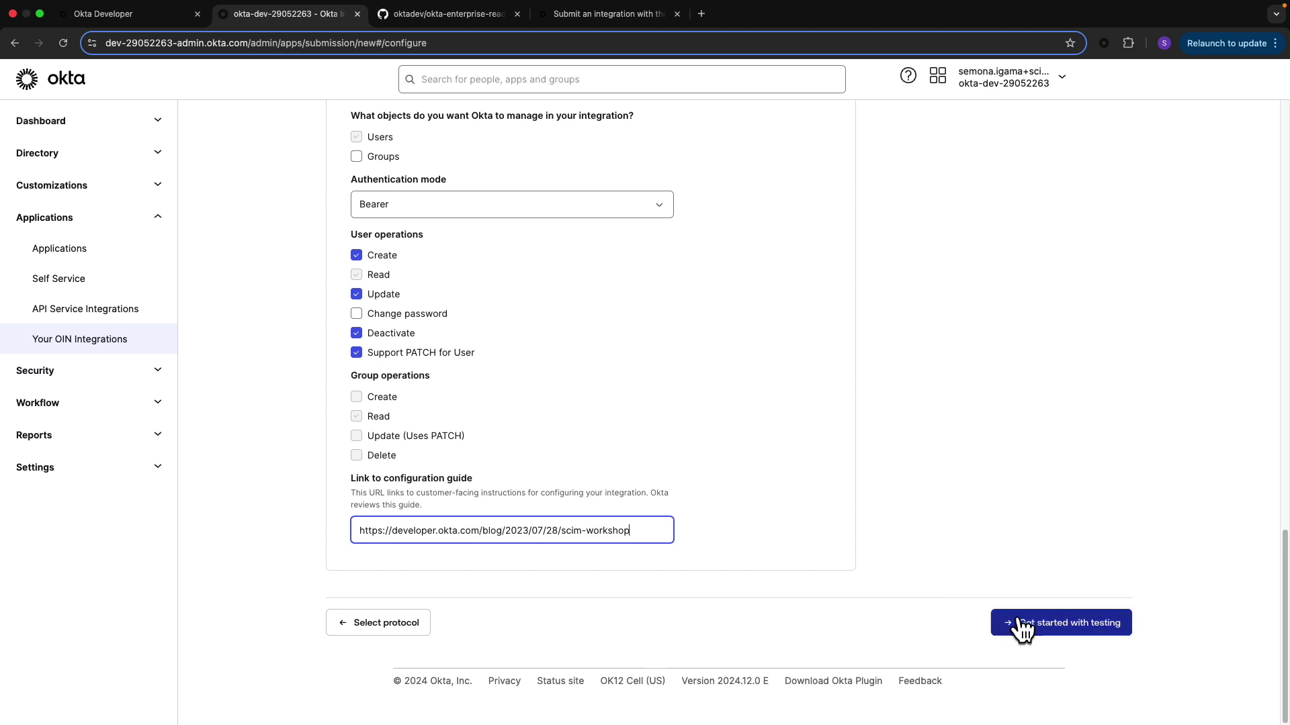
{"action": "left_click", "coordinate": [1019, 626]}
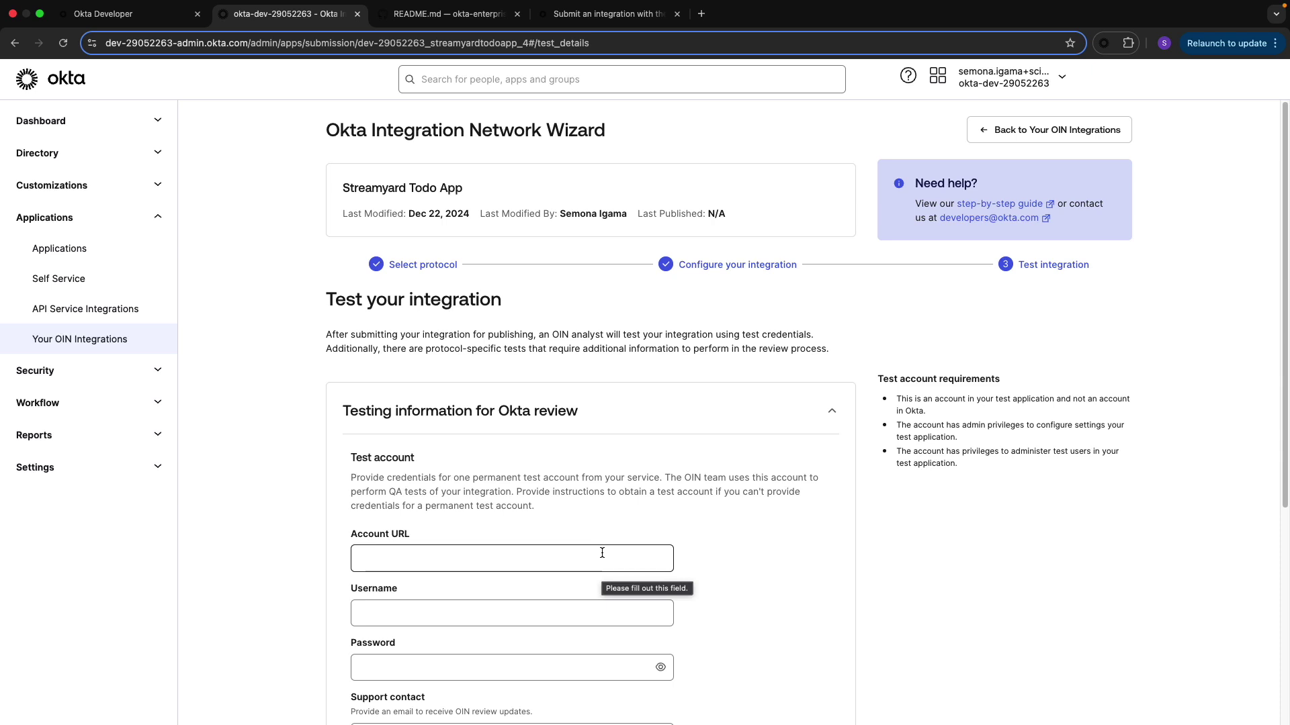
{"action": "left_click", "coordinate": [475, 562]}
{"action": "type", "text": "https://streamyard.com"}
{"action": "left_click", "coordinate": [530, 618]}
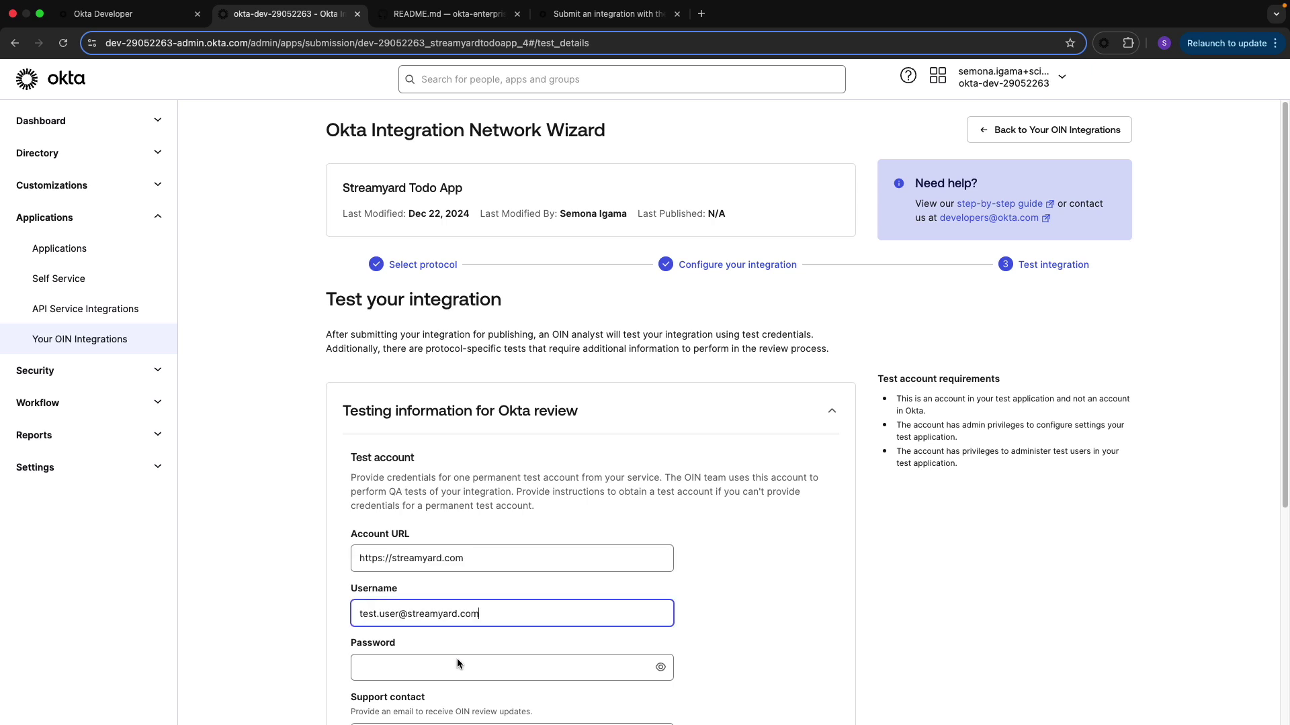
{"action": "left_click", "coordinate": [457, 663]}
{"action": "scroll", "coordinate": [471, 663], "scroll_direction": "down", "scroll_amount": 3}
{"action": "type", "text": "••••••••••••••••••••••"}
Paste the support contact e-mail and continue to Test your integration
{"action": "key", "text": "Tab"}
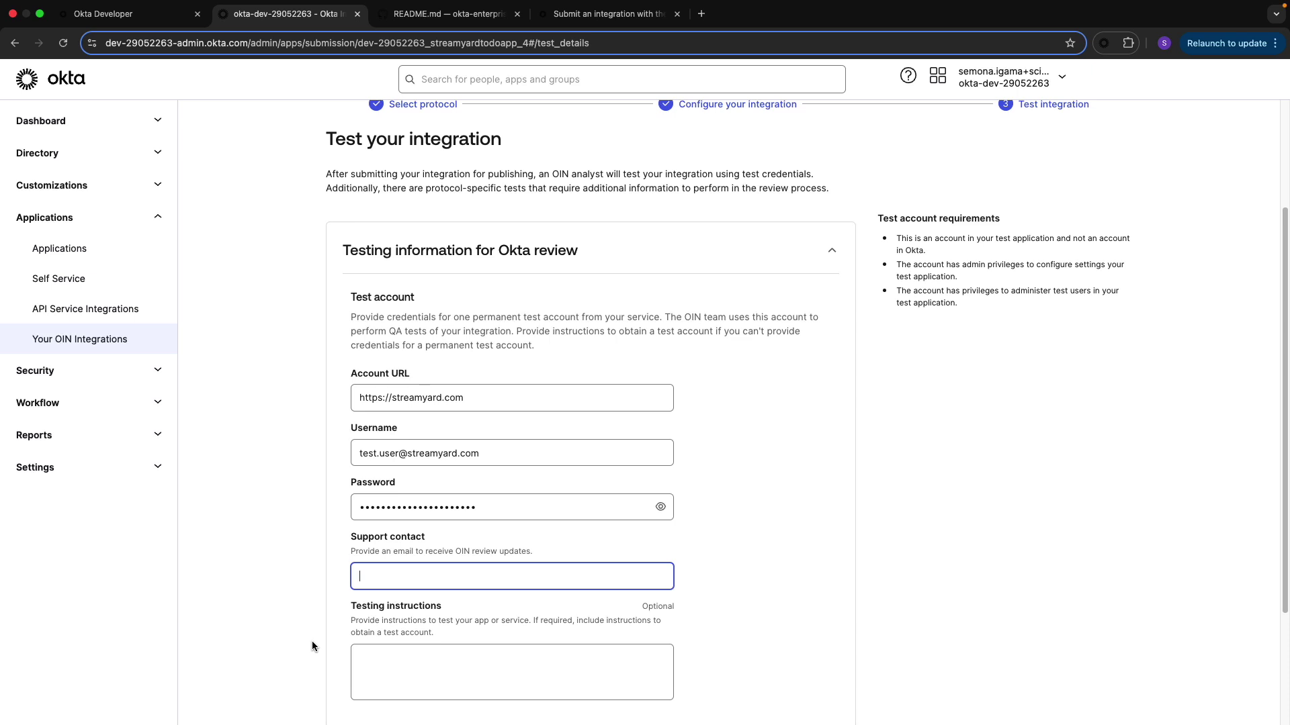
{"action": "key", "text": "super+v"}
{"action": "scroll", "coordinate": [413, 664], "scroll_direction": "down", "scroll_amount": 3}
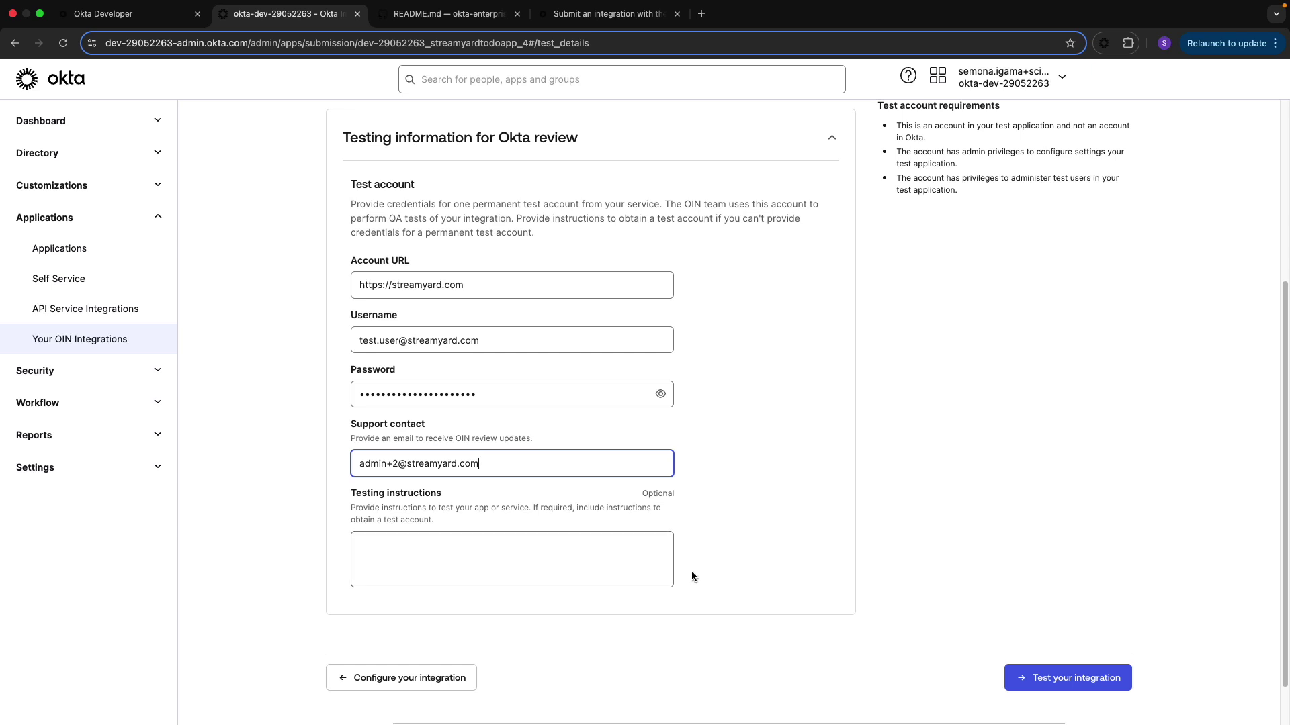
{"action": "left_click", "coordinate": [1074, 678]}
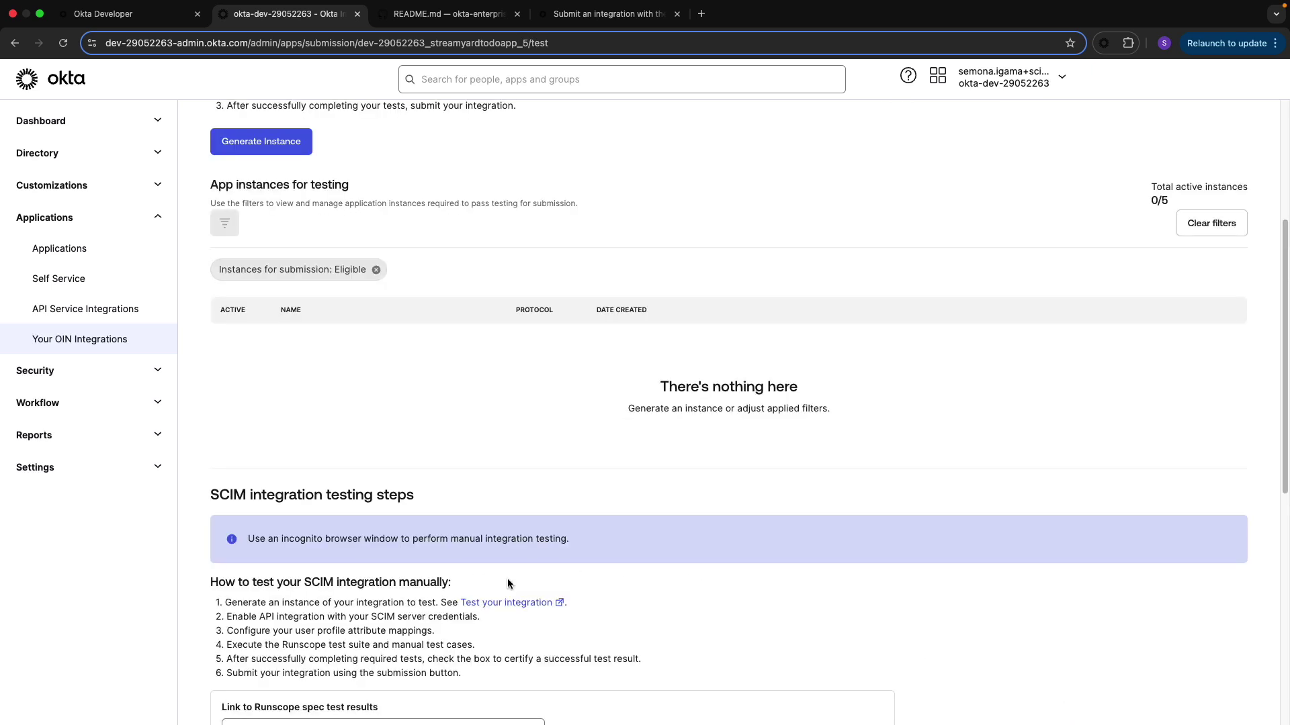
Generate a test instance, enable its API integration, and verify the entered API token
{"action": "left_click", "coordinate": [282, 147]}
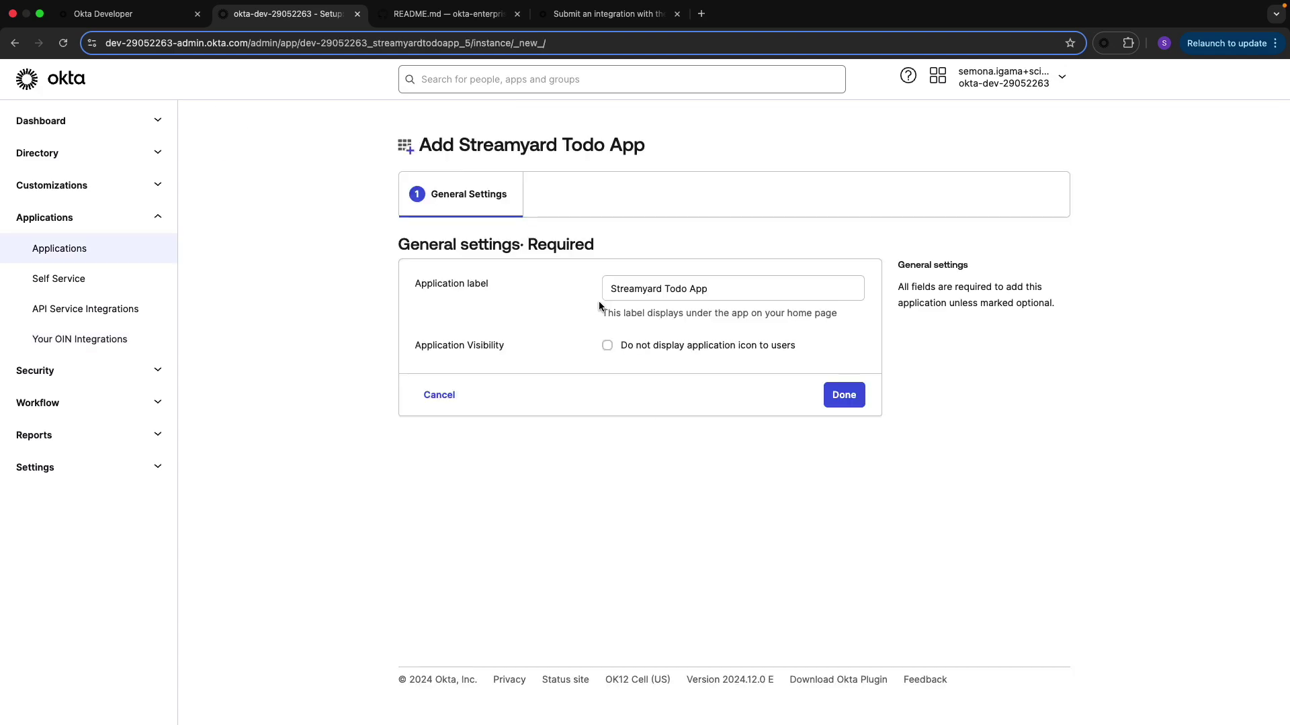
{"action": "left_click", "coordinate": [847, 398]}
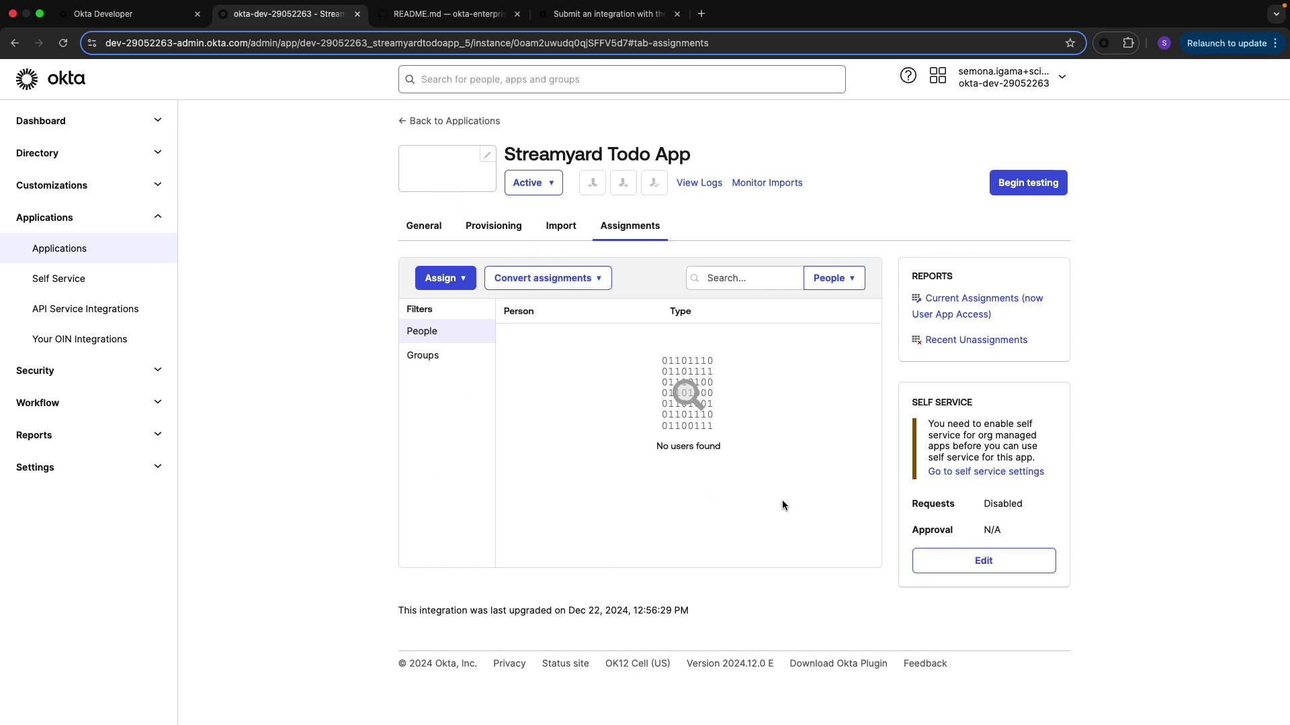
{"action": "left_click", "coordinate": [485, 232]}
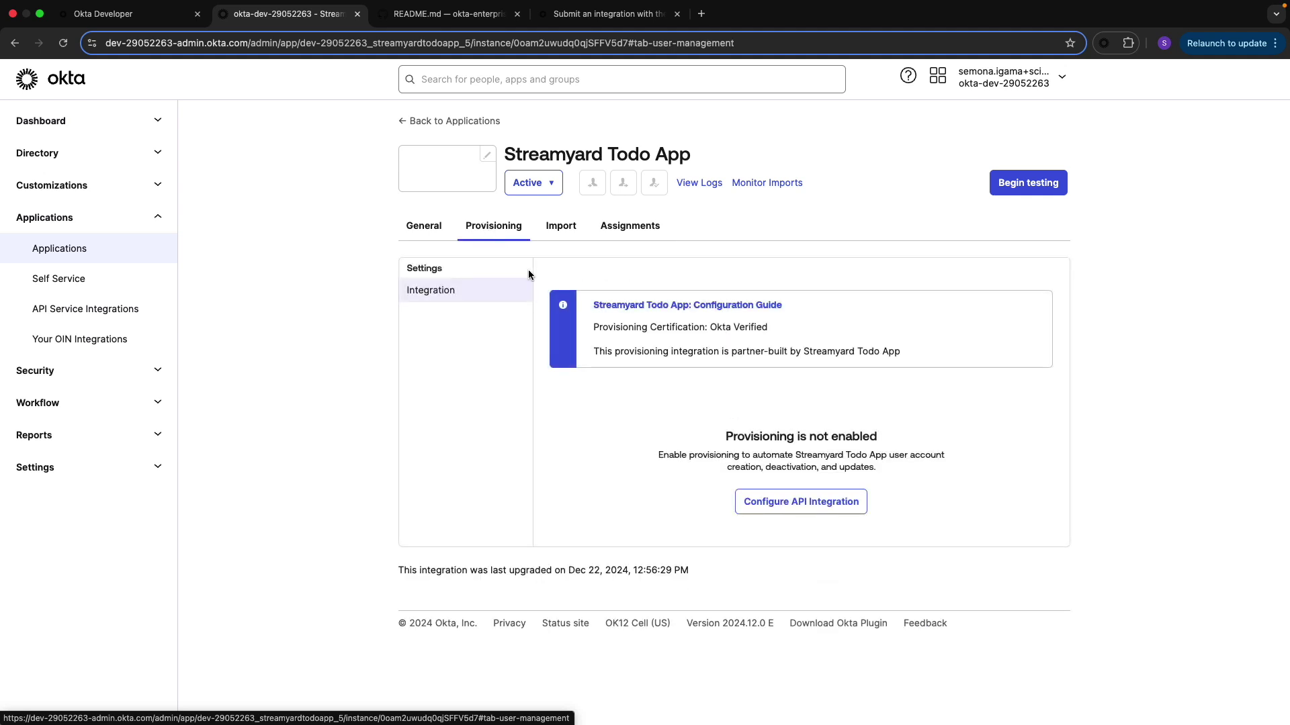
{"action": "left_click", "coordinate": [804, 509]}
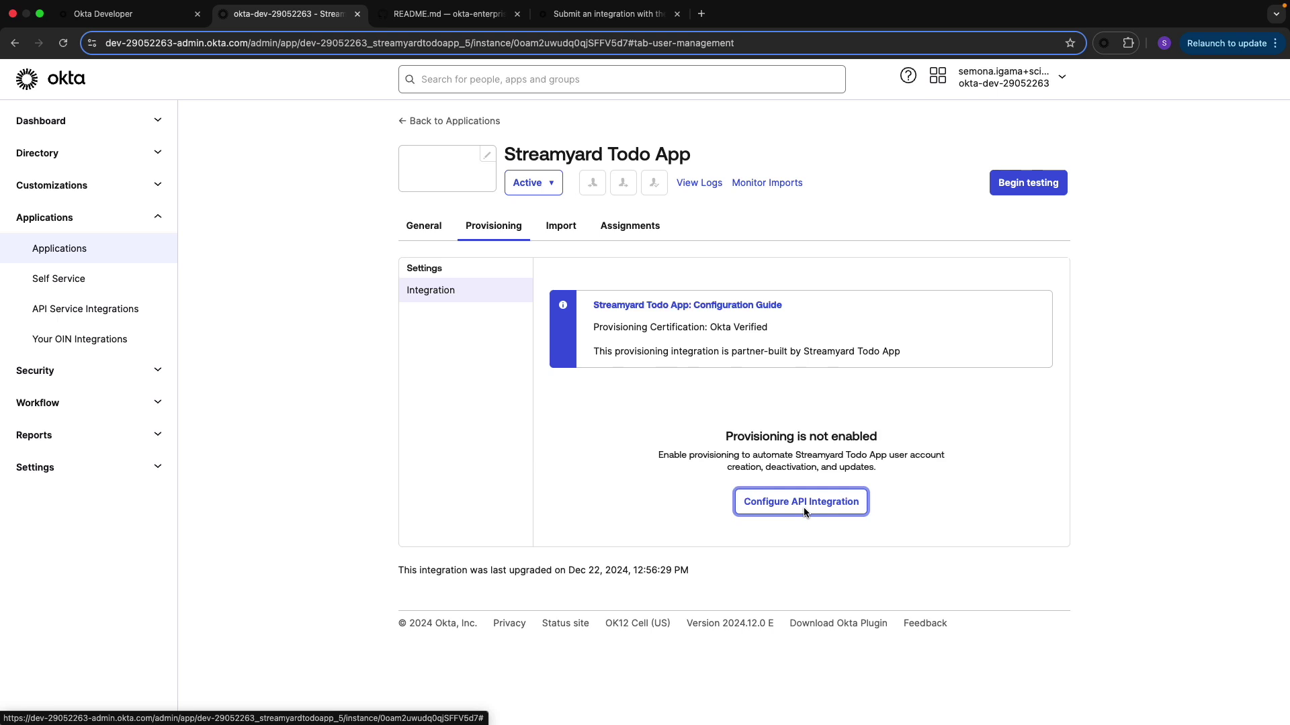
{"action": "left_click", "coordinate": [550, 421]}
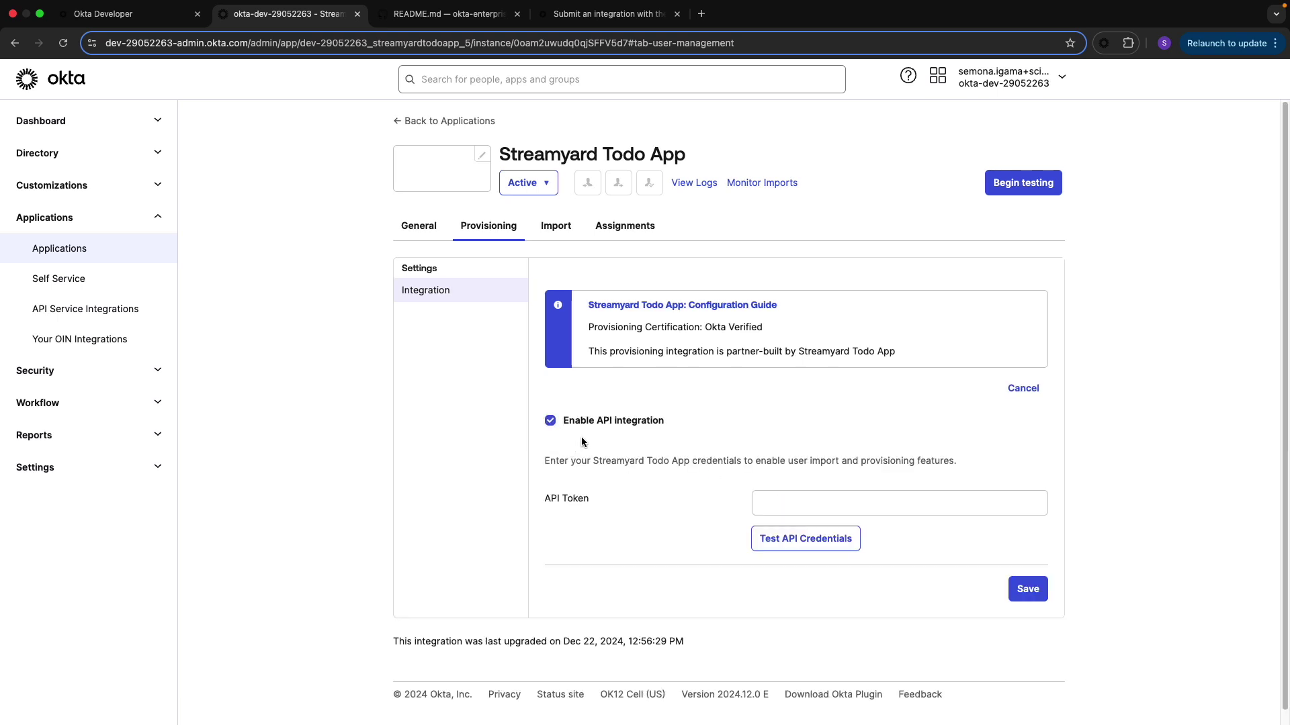
{"action": "left_click", "coordinate": [784, 508]}
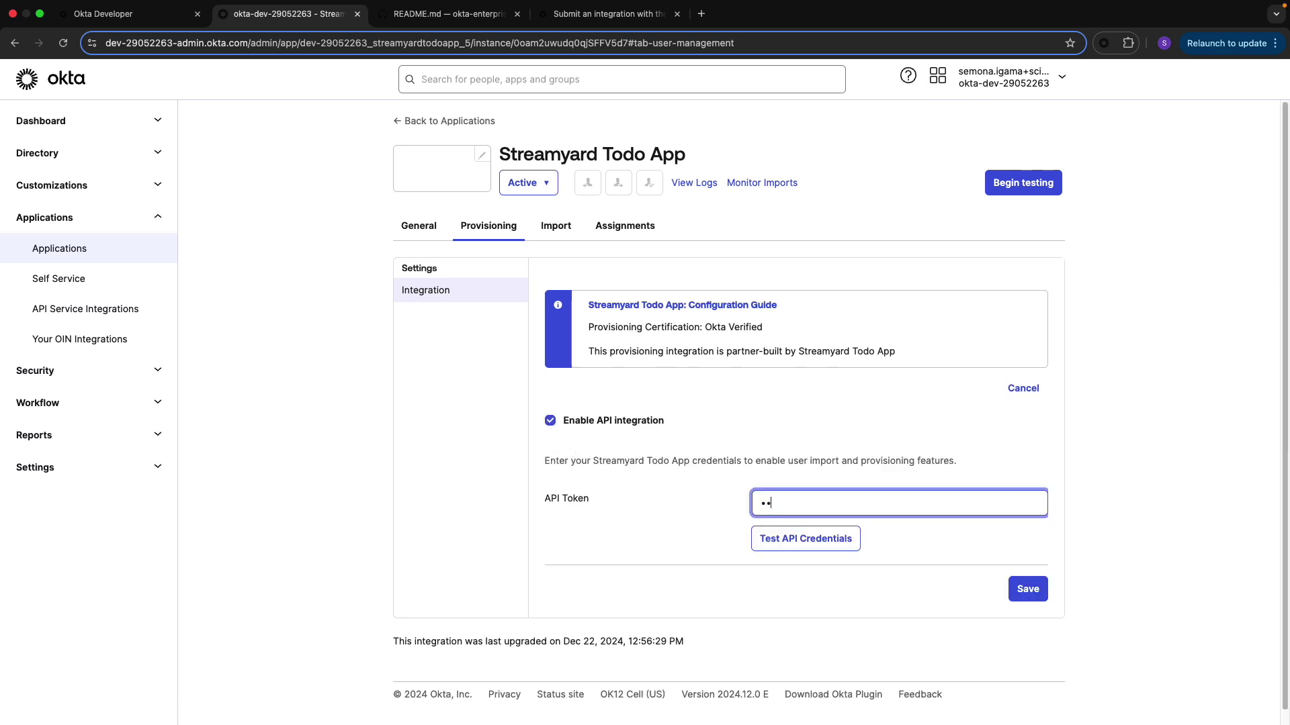
{"action": "type", "text": "••••••"}
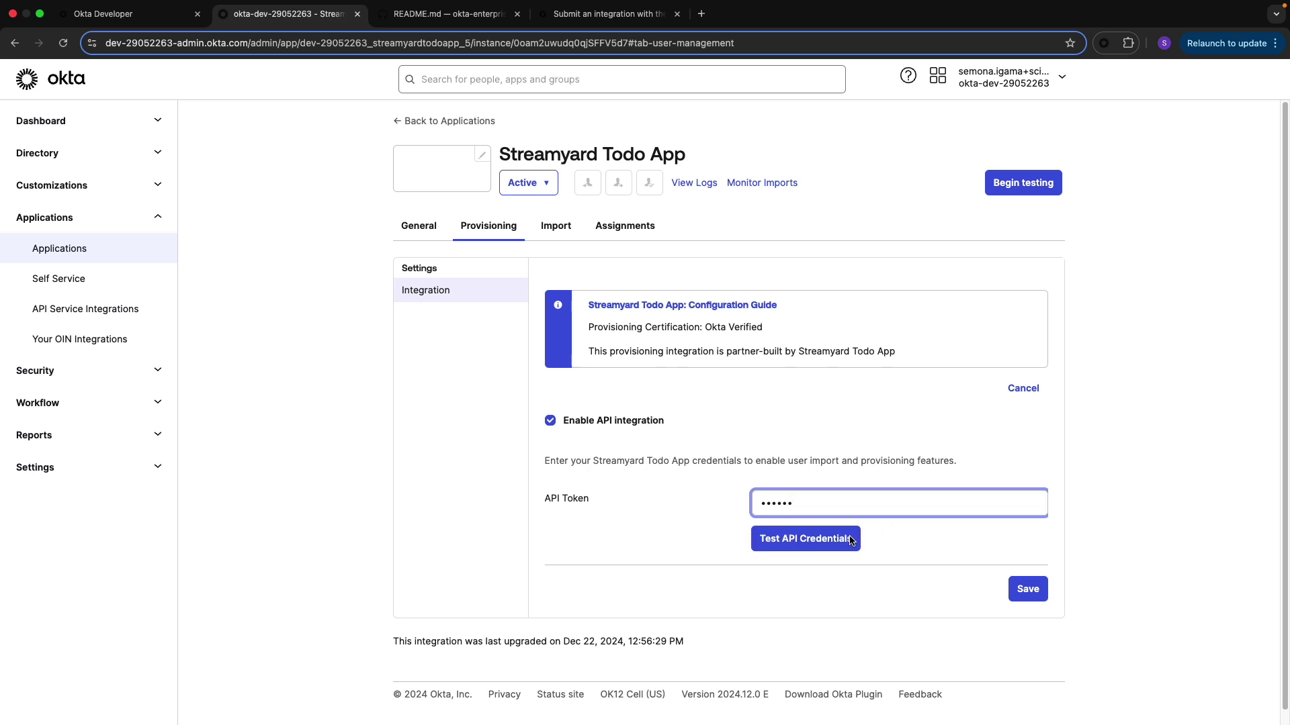
{"action": "left_click", "coordinate": [846, 542]}
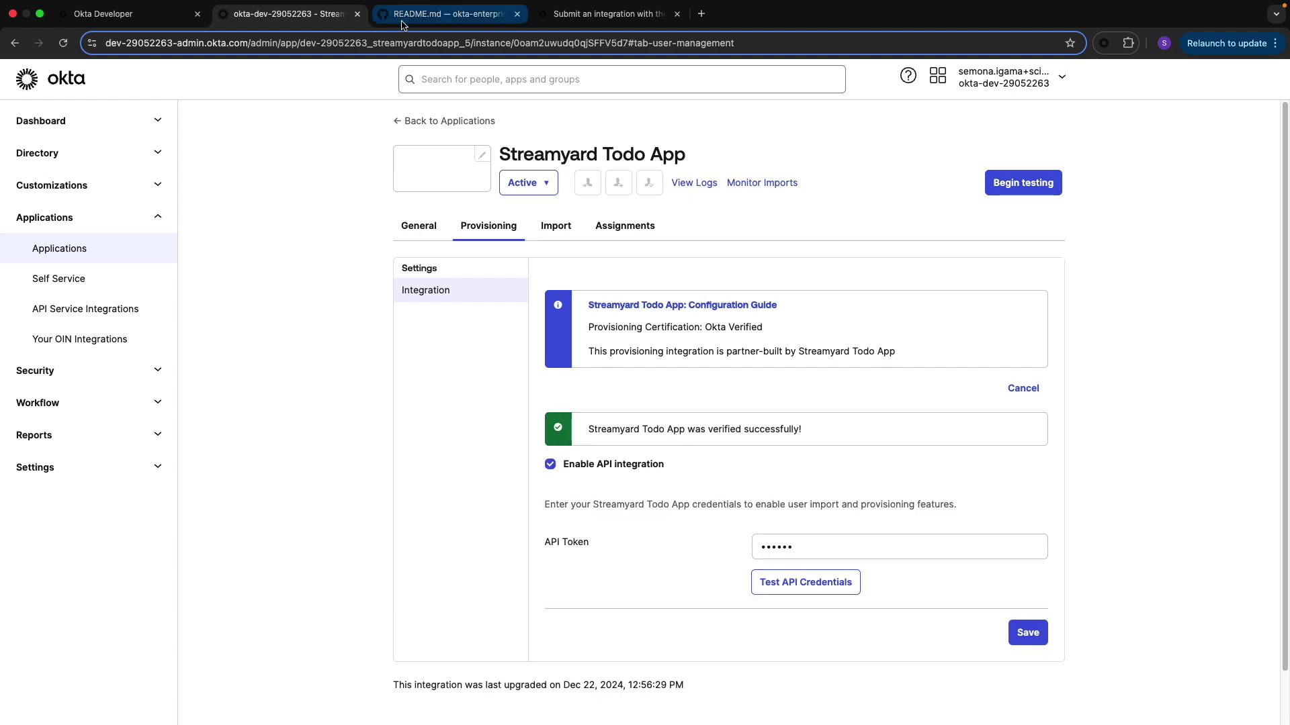
Review the SCIM server's logged requests in an enlarged Codespaces terminal, then return to Okta
{"action": "left_click", "coordinate": [406, 16]}
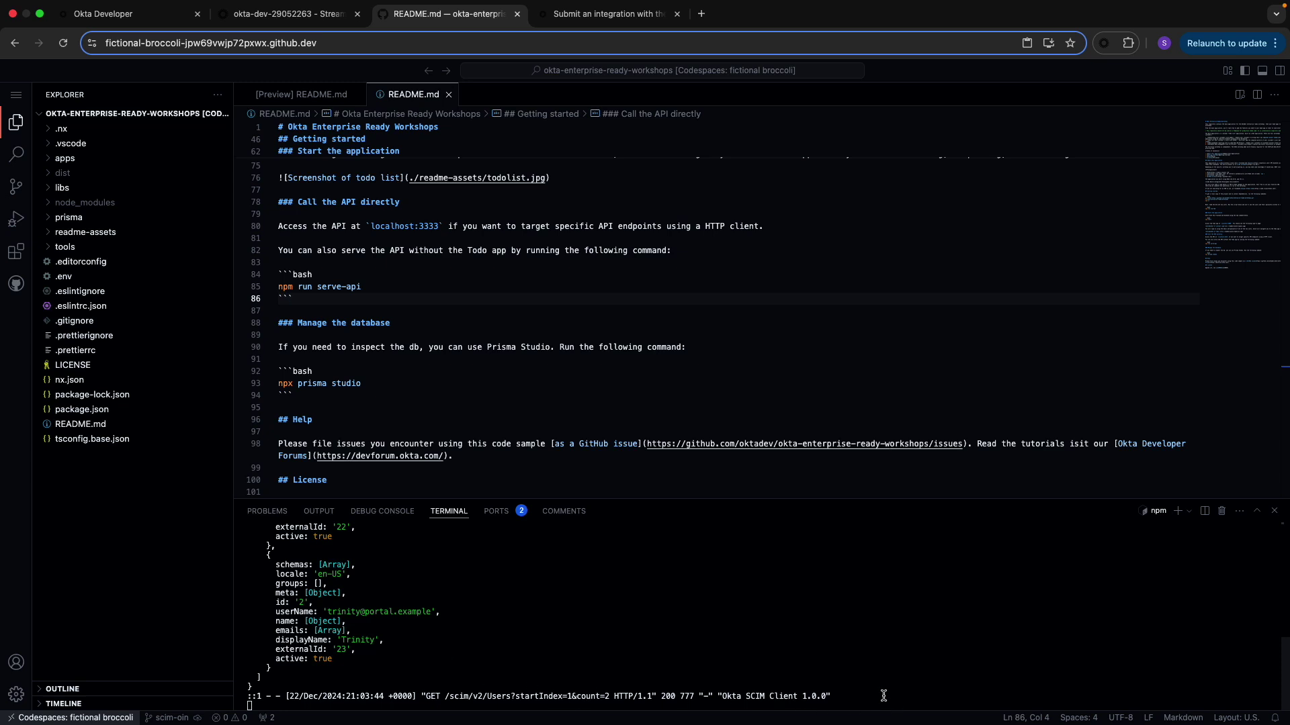
{"action": "left_click_drag", "start_coordinate": [883, 696], "coordinate": [543, 696]}
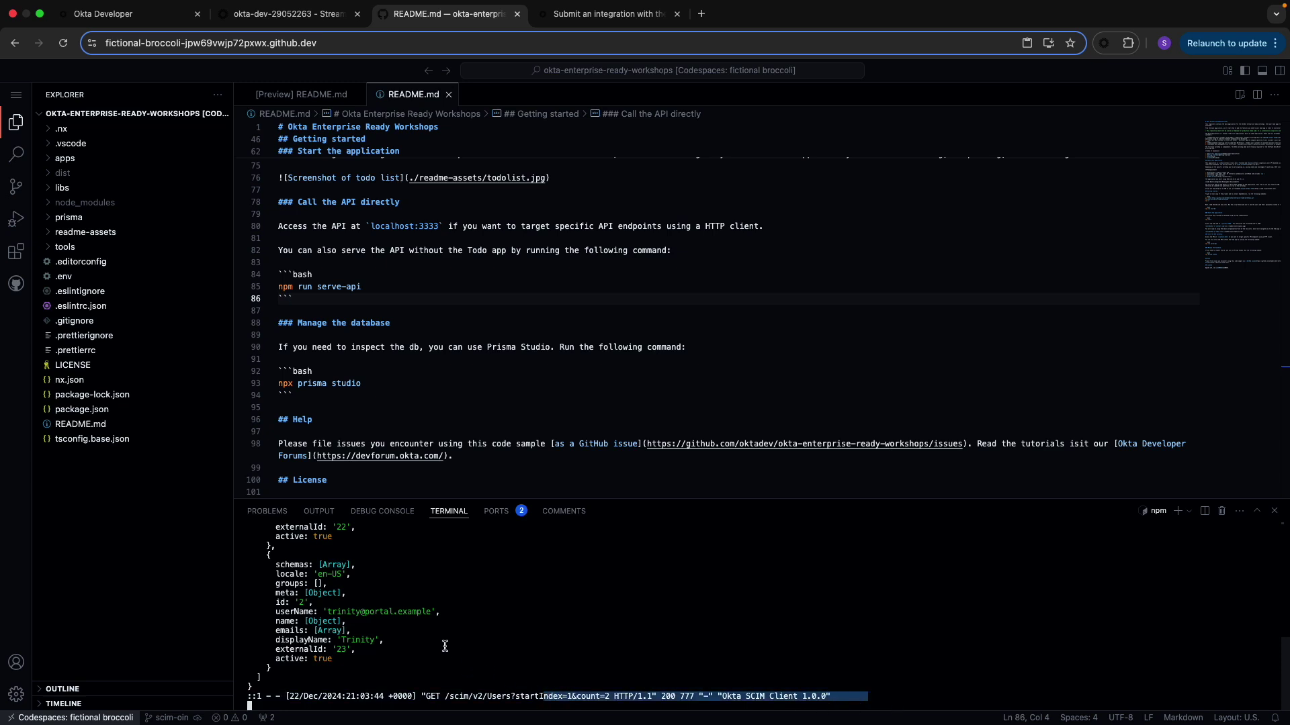
{"action": "scroll", "coordinate": [445, 646], "scroll_direction": "up", "scroll_amount": 10}
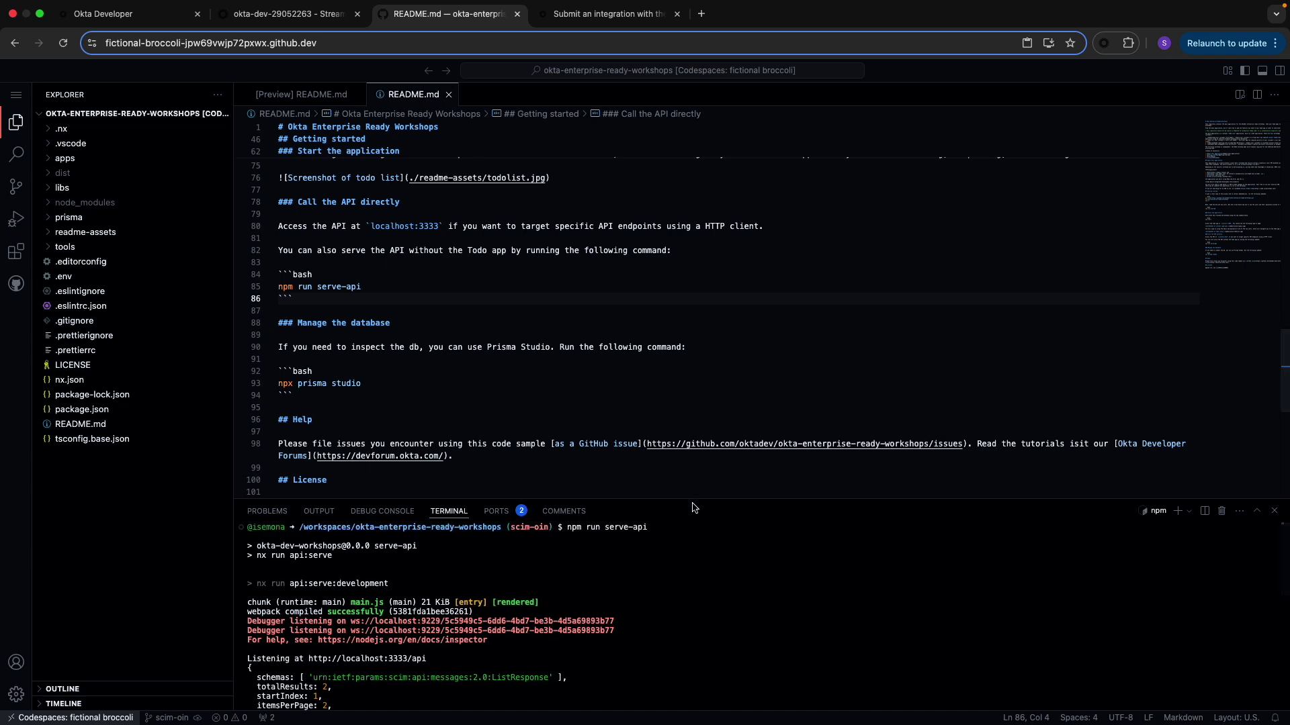
{"action": "left_click_drag", "start_coordinate": [694, 505], "coordinate": [665, 351]}
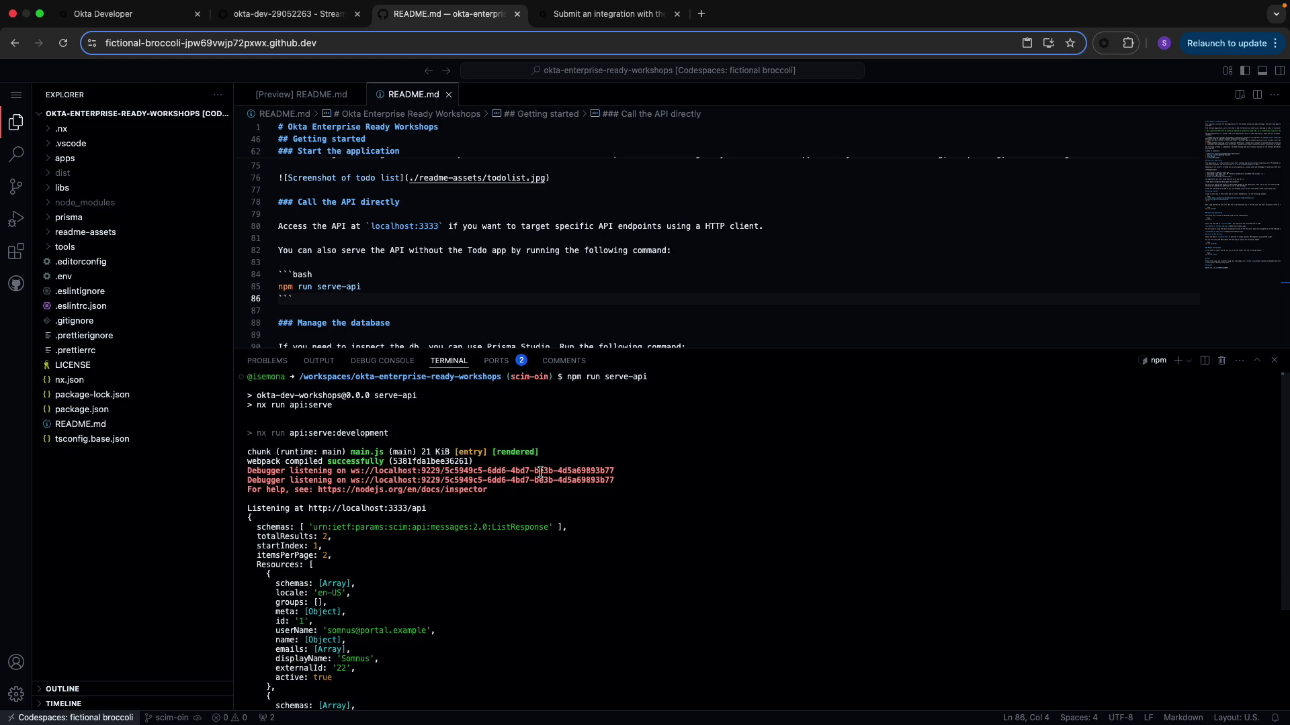
{"action": "left_click", "coordinate": [278, 18]}
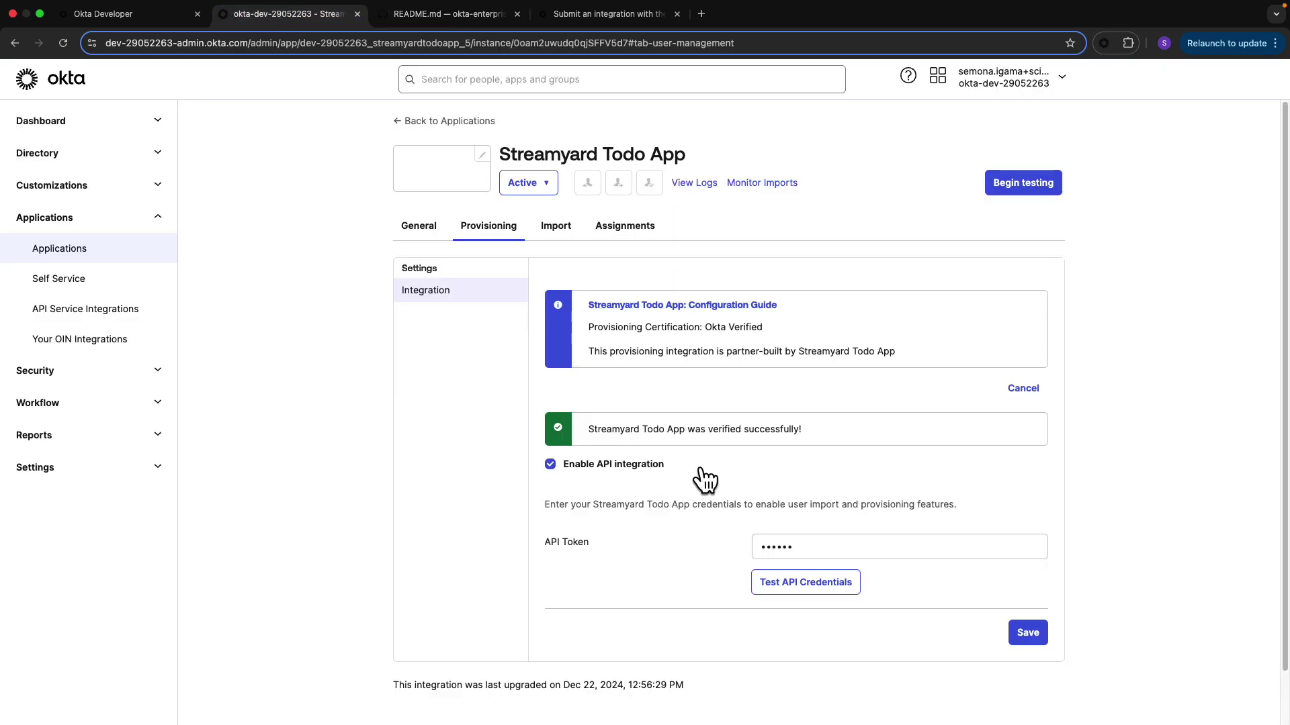
Save the API integration, then enable and save Create Users, Update User Attributes and Deactivate Users
{"action": "left_click", "coordinate": [1022, 635]}
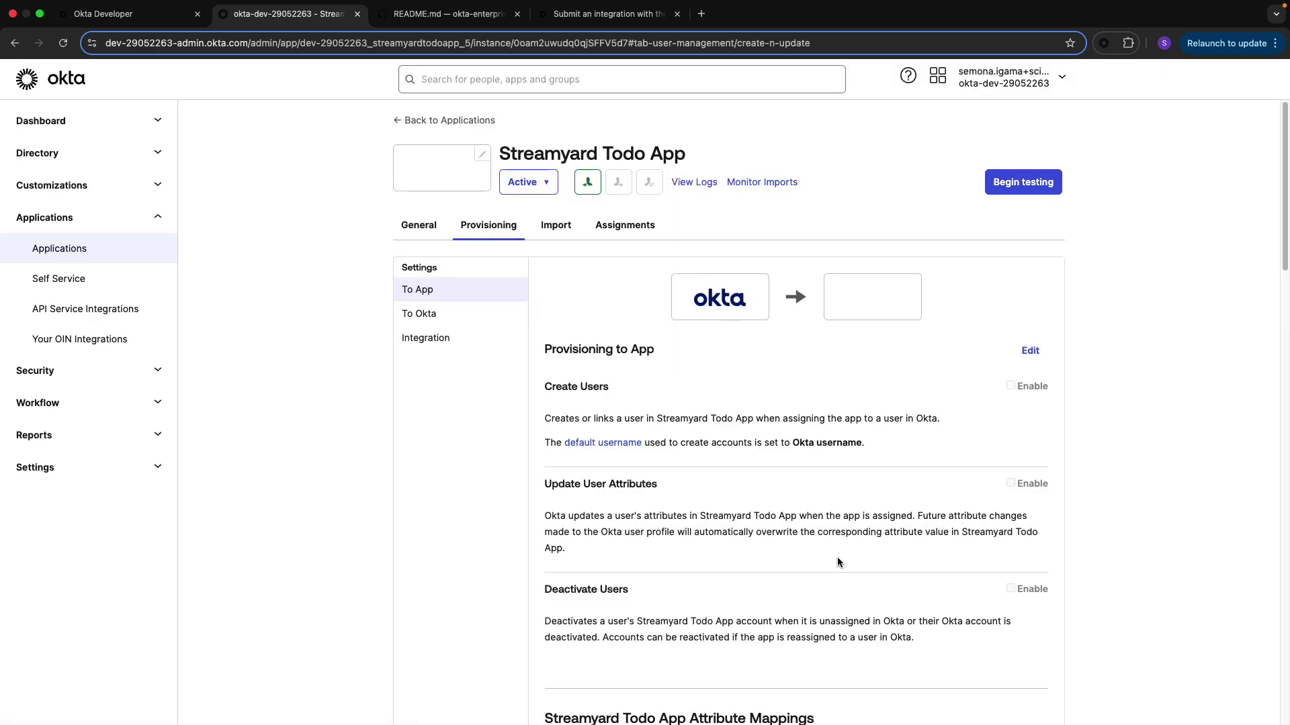
{"action": "left_click", "coordinate": [1030, 345]}
{"action": "scroll", "coordinate": [1028, 350], "scroll_direction": "down", "scroll_amount": 3}
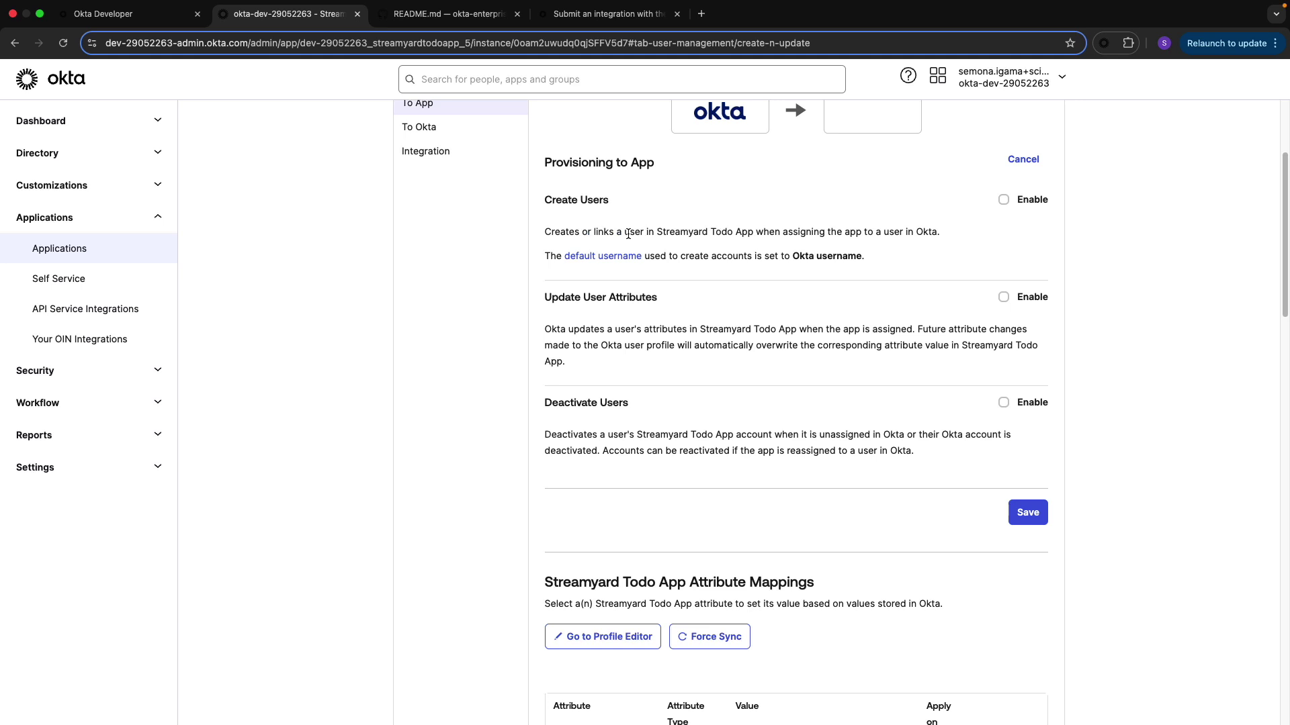
{"action": "left_click", "coordinate": [1004, 200]}
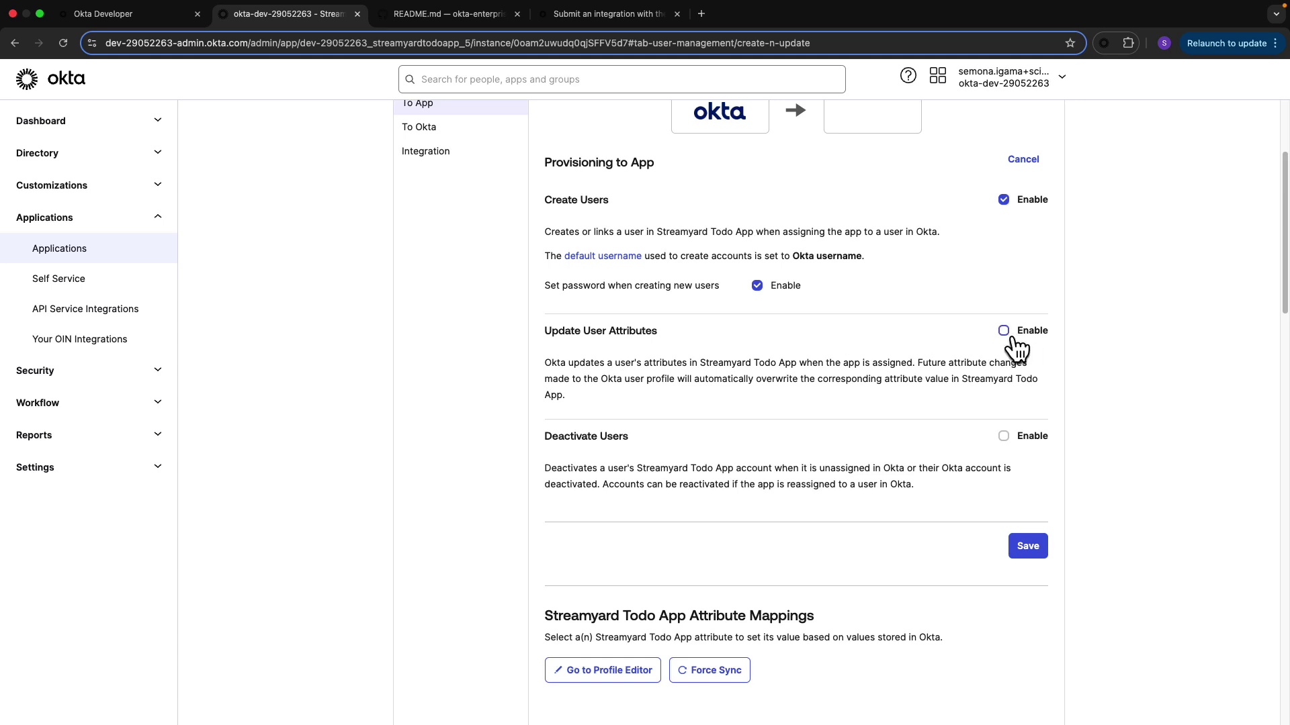
{"action": "left_click", "coordinate": [1004, 331]}
{"action": "left_click", "coordinate": [1007, 436]}
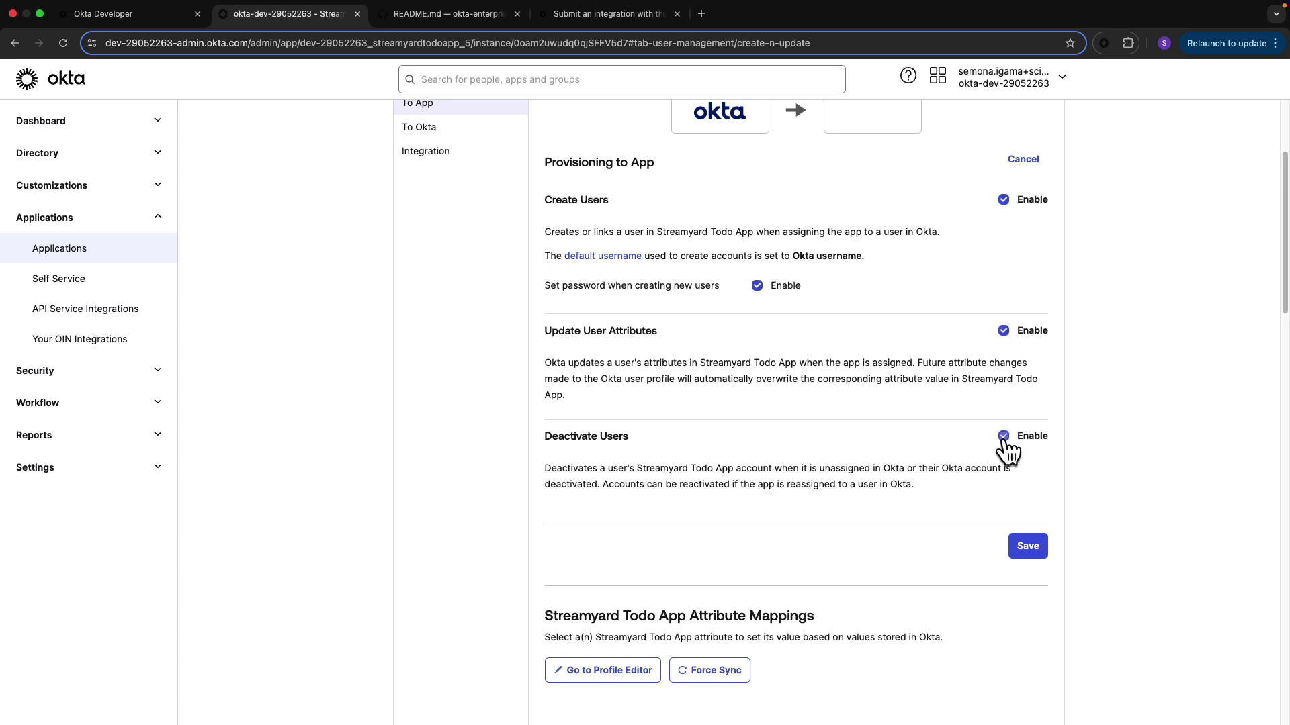
{"action": "left_click", "coordinate": [1023, 544]}
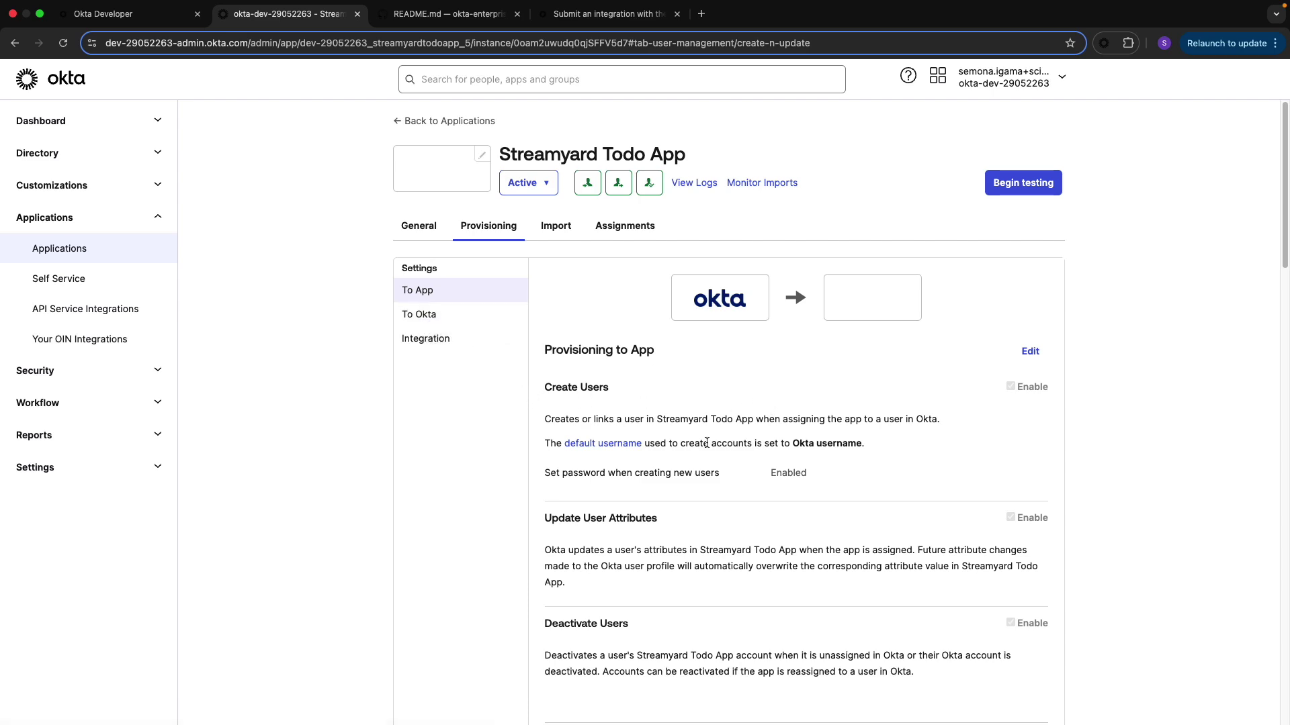
{"action": "scroll", "coordinate": [720, 486], "scroll_direction": "down", "scroll_amount": 7}
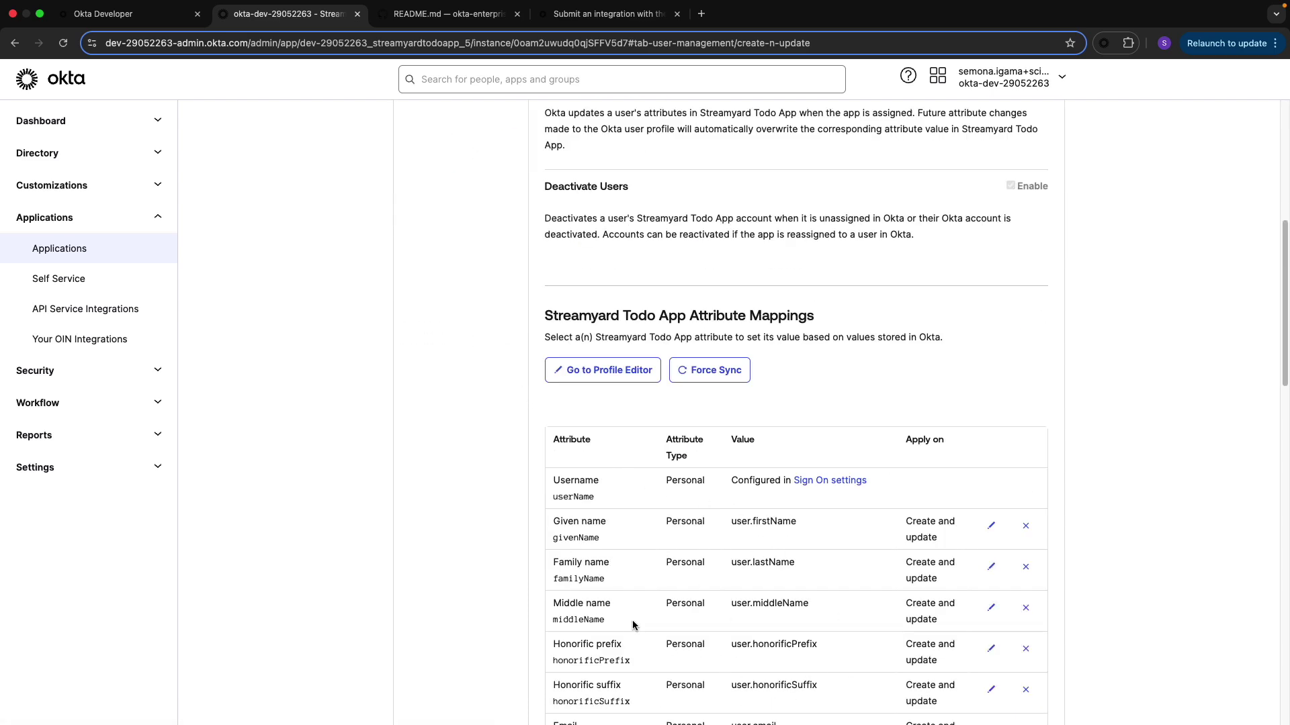
{"action": "scroll", "coordinate": [632, 619], "scroll_direction": "down", "scroll_amount": 2}
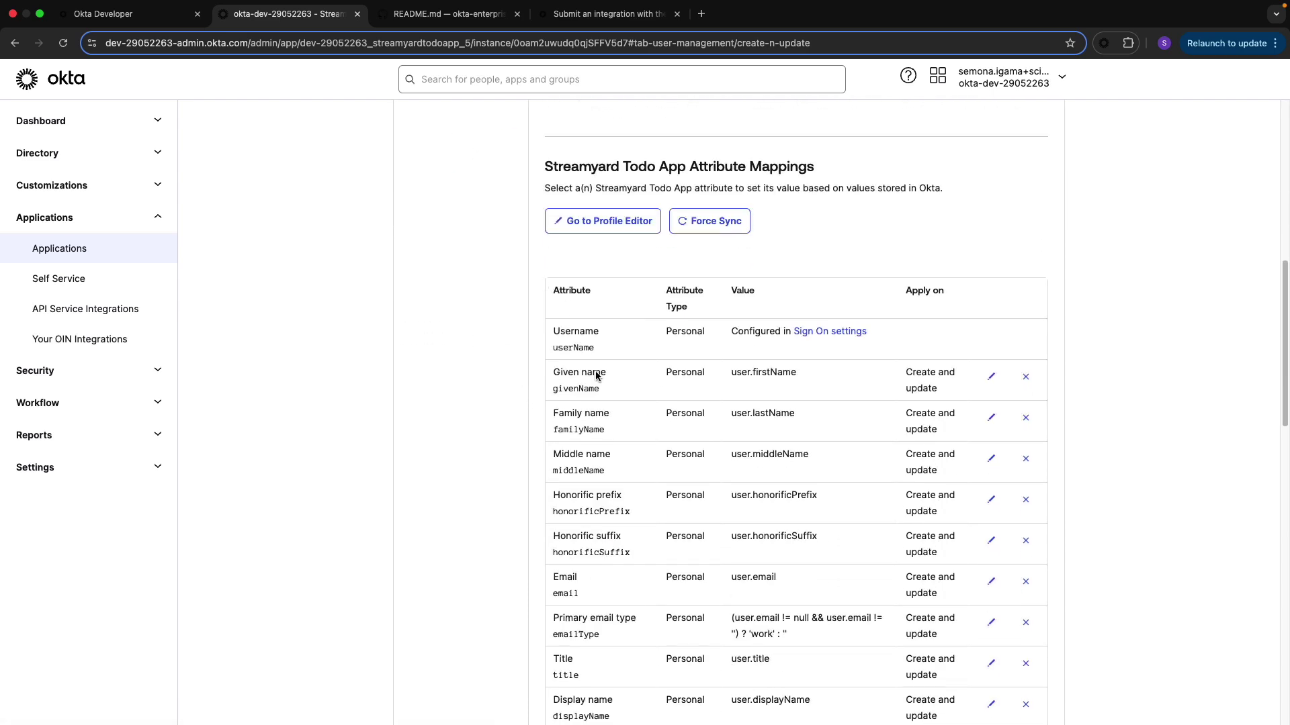
{"action": "scroll", "coordinate": [640, 373], "scroll_direction": "up", "scroll_amount": 9}
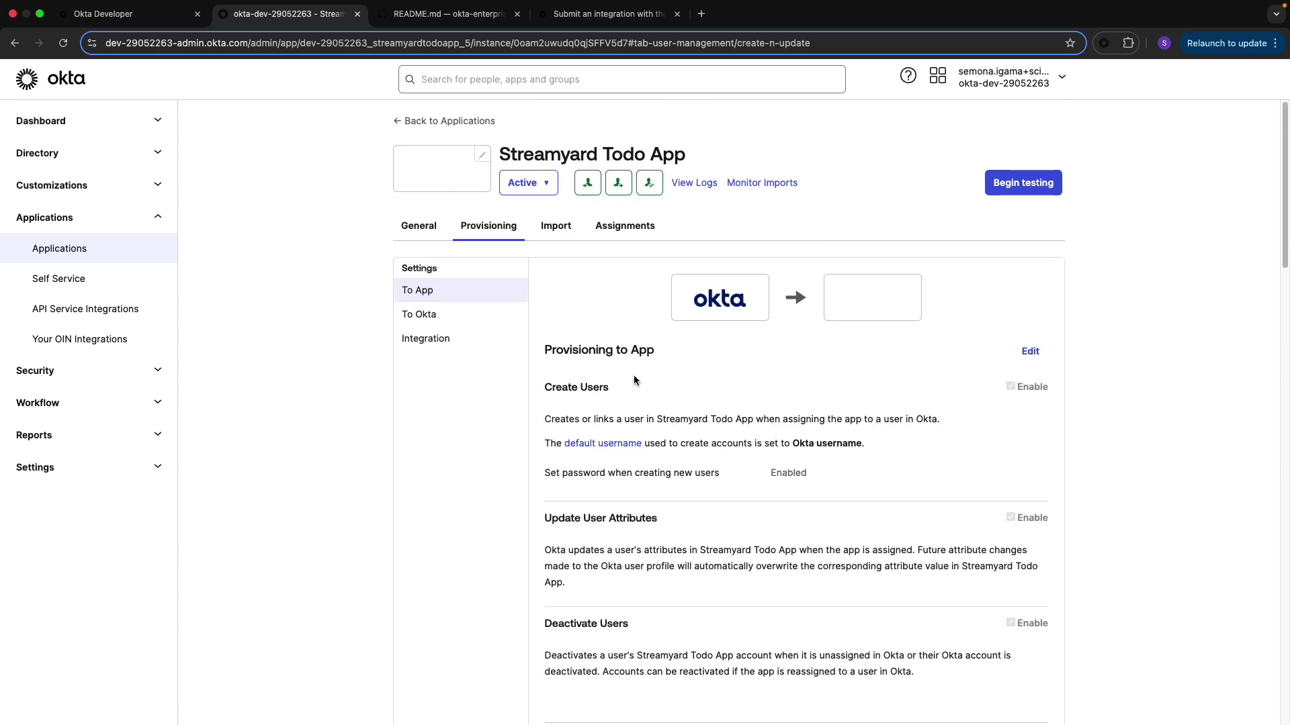
{"action": "scroll", "coordinate": [635, 380], "scroll_direction": "down", "scroll_amount": 7}
Save the Okta User to Streamyard Todo App attribute mappings, then go back to profiles
{"action": "left_click", "coordinate": [595, 363]}
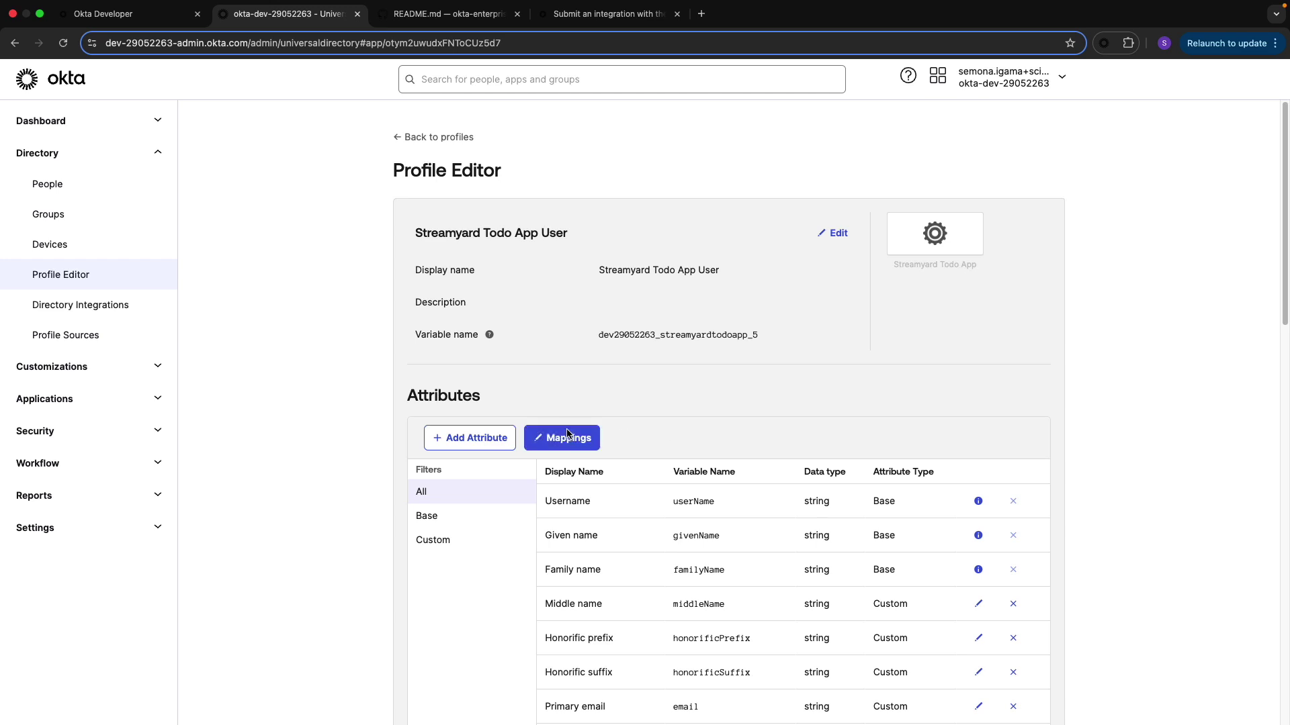
{"action": "left_click", "coordinate": [568, 435]}
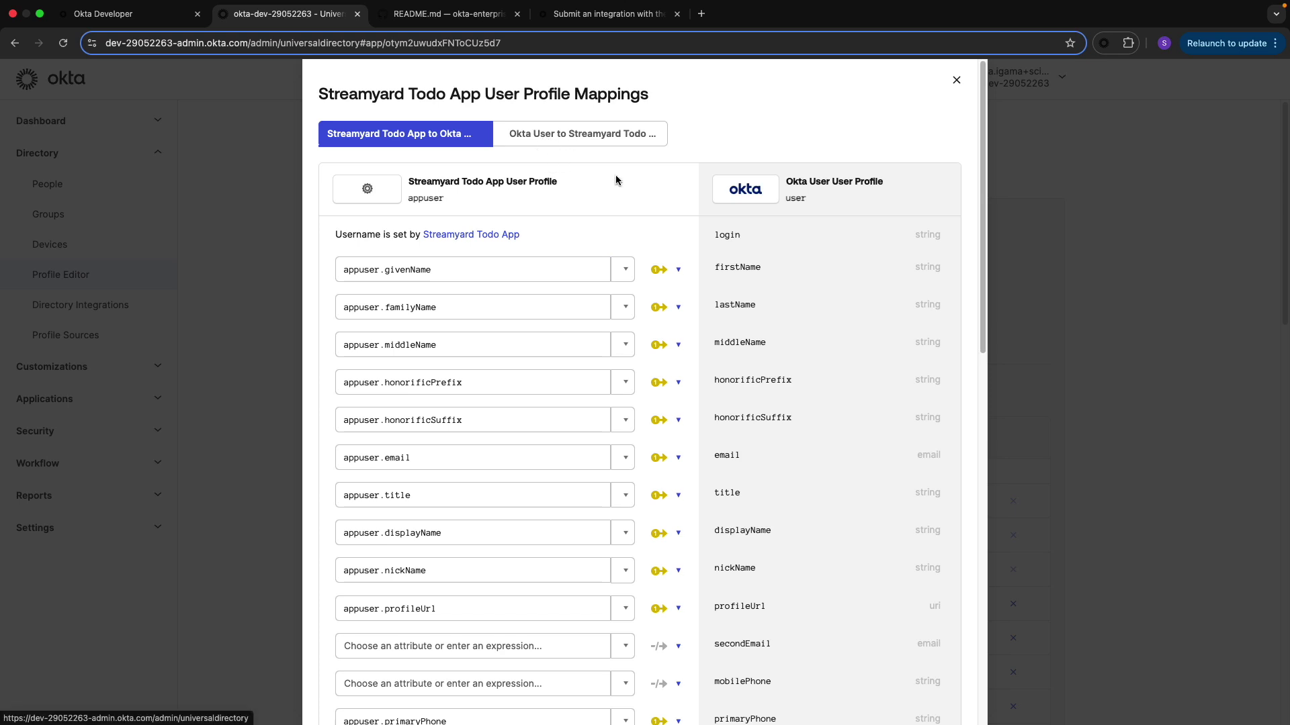
{"action": "left_click", "coordinate": [571, 137]}
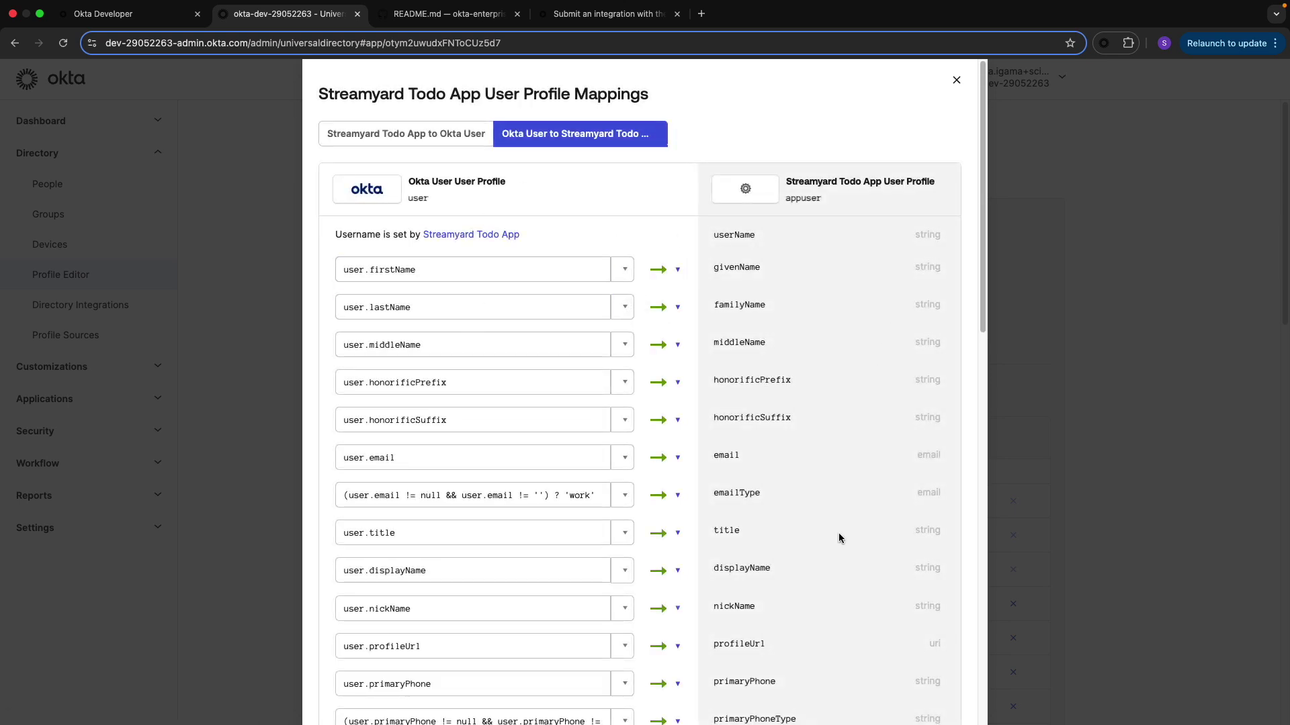
{"action": "scroll", "coordinate": [729, 491], "scroll_direction": "down", "scroll_amount": 2}
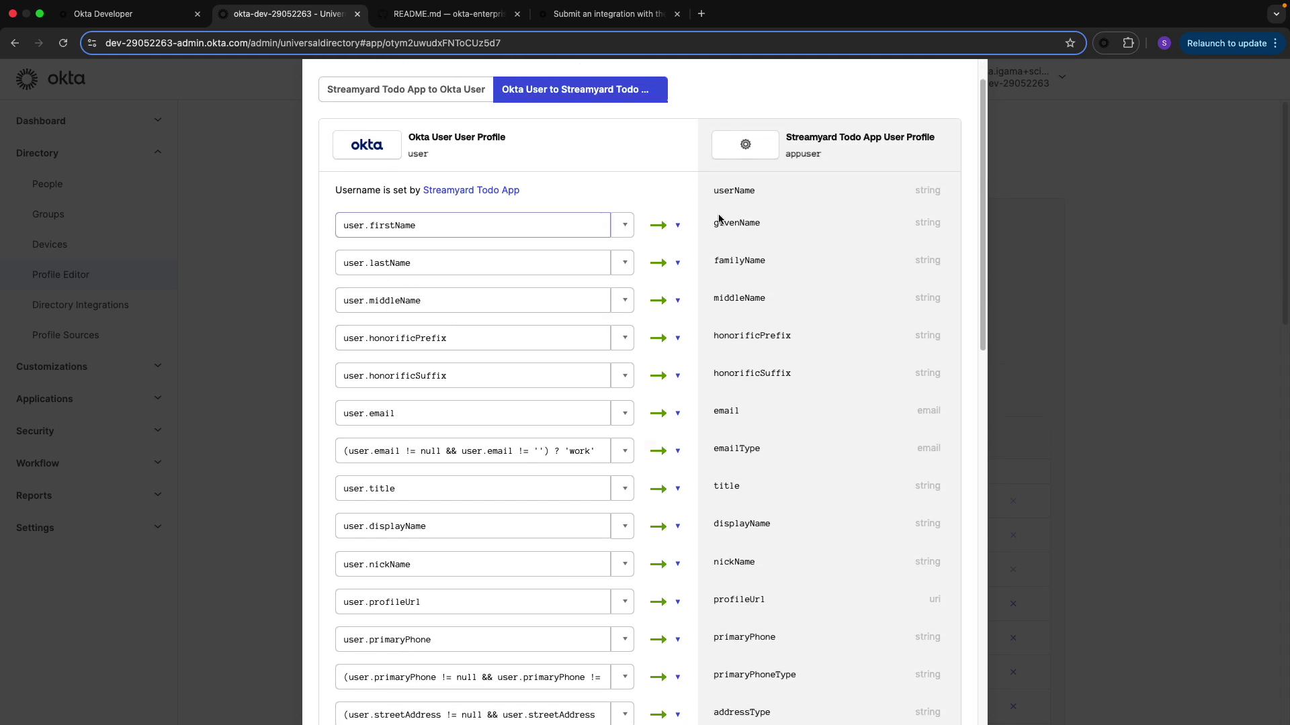
{"action": "scroll", "coordinate": [799, 457], "scroll_direction": "up", "scroll_amount": 2}
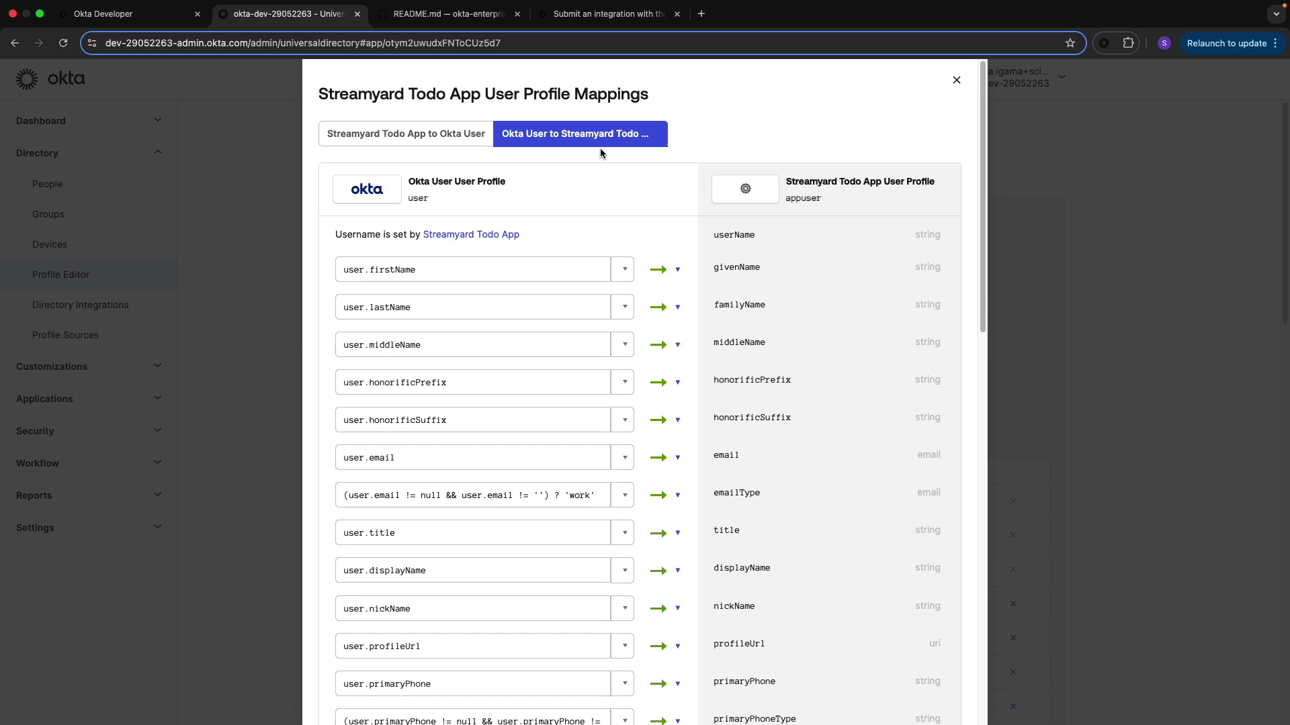
{"action": "scroll", "coordinate": [737, 599], "scroll_direction": "down", "scroll_amount": 15}
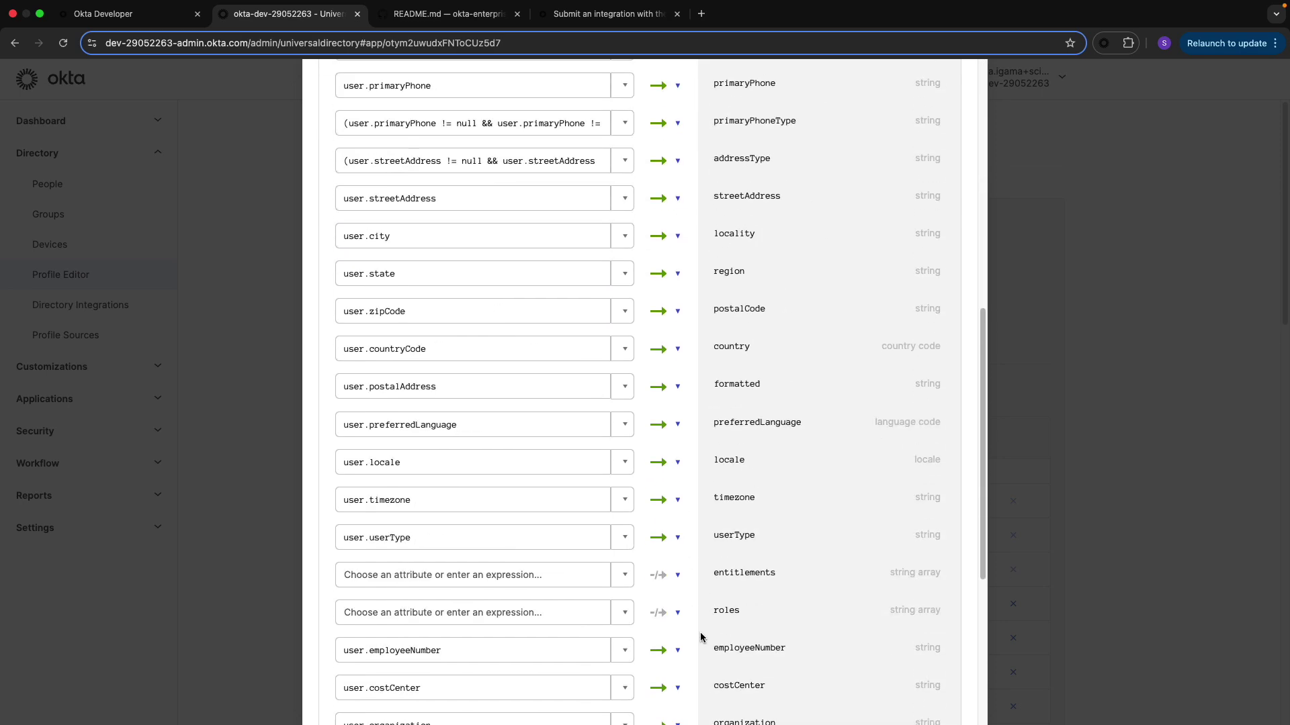
{"action": "left_click", "coordinate": [856, 591]}
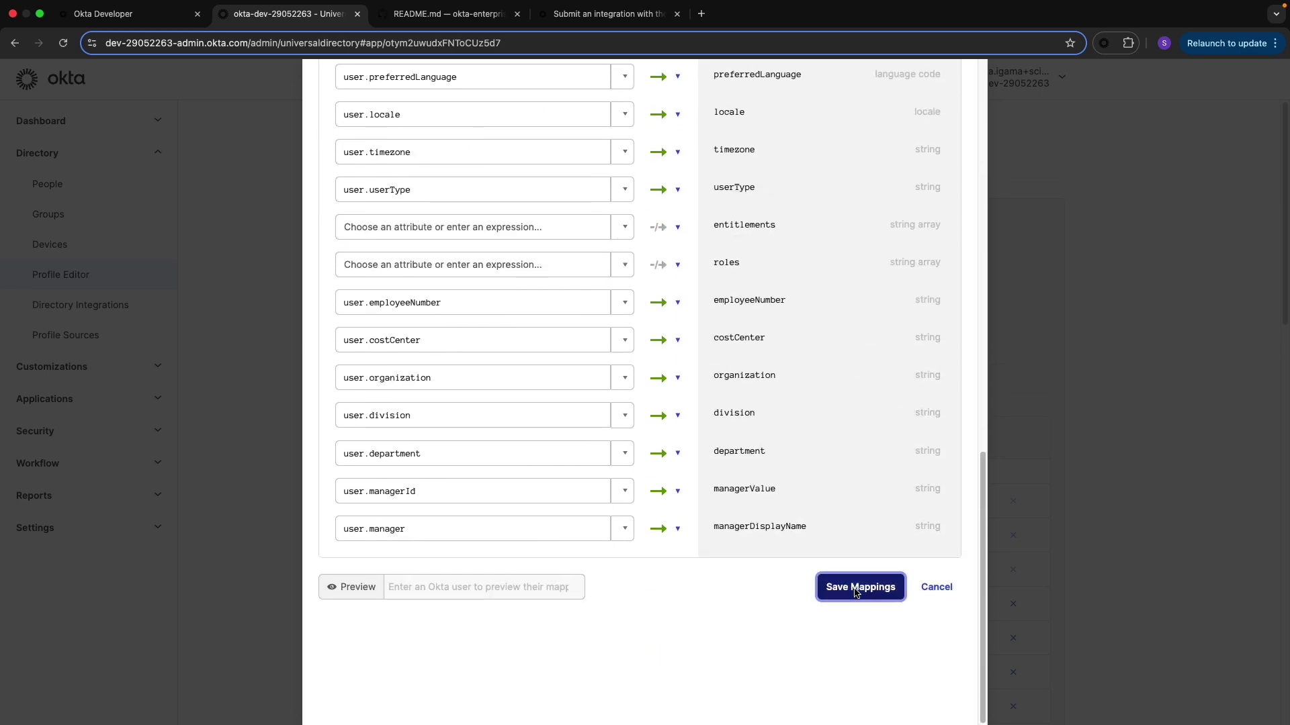
{"action": "scroll", "coordinate": [632, 570], "scroll_direction": "down", "scroll_amount": 4}
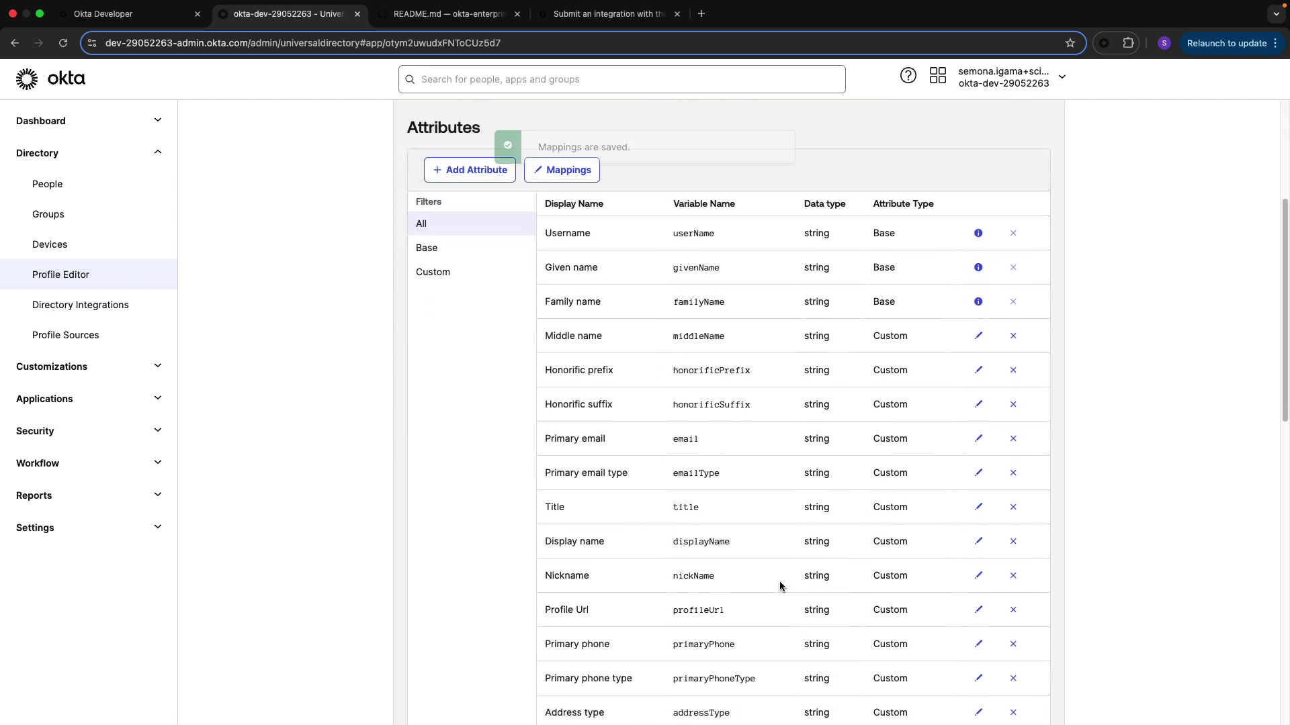
{"action": "scroll", "coordinate": [779, 584], "scroll_direction": "down", "scroll_amount": 7}
{"action": "scroll", "coordinate": [780, 586], "scroll_direction": "up", "scroll_amount": 10}
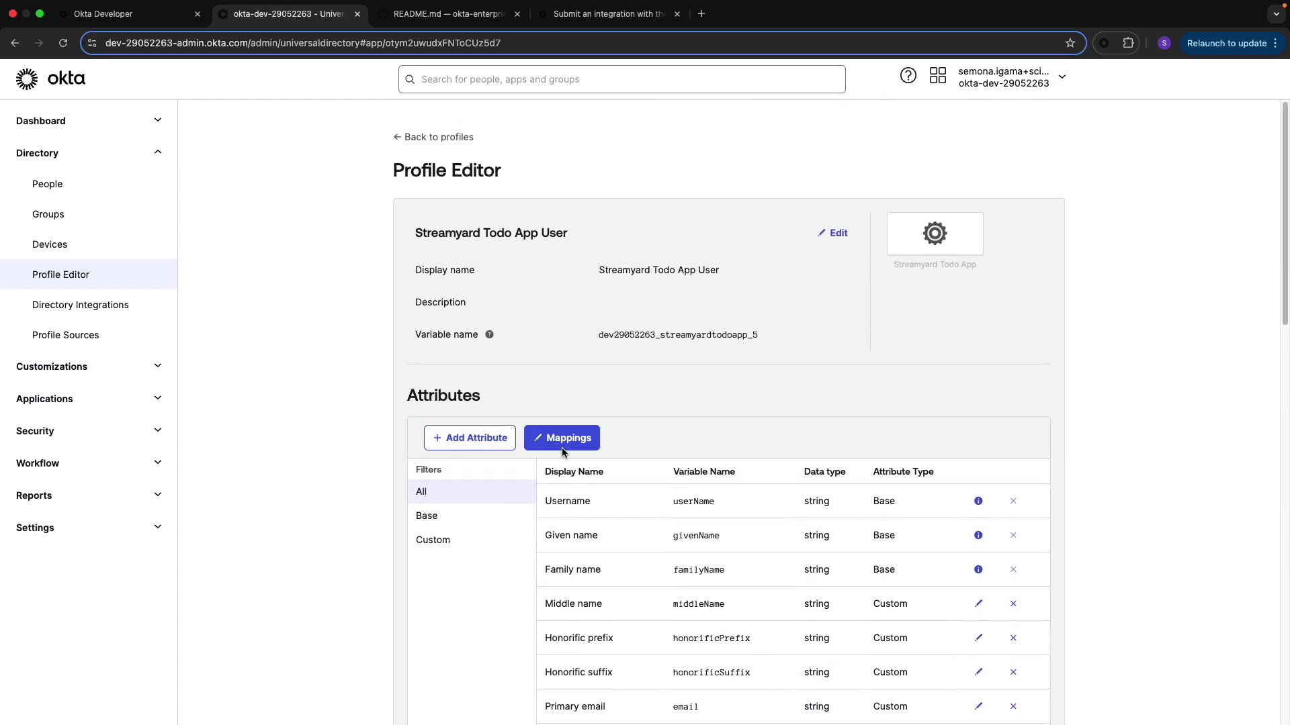
{"action": "left_click", "coordinate": [443, 137]}
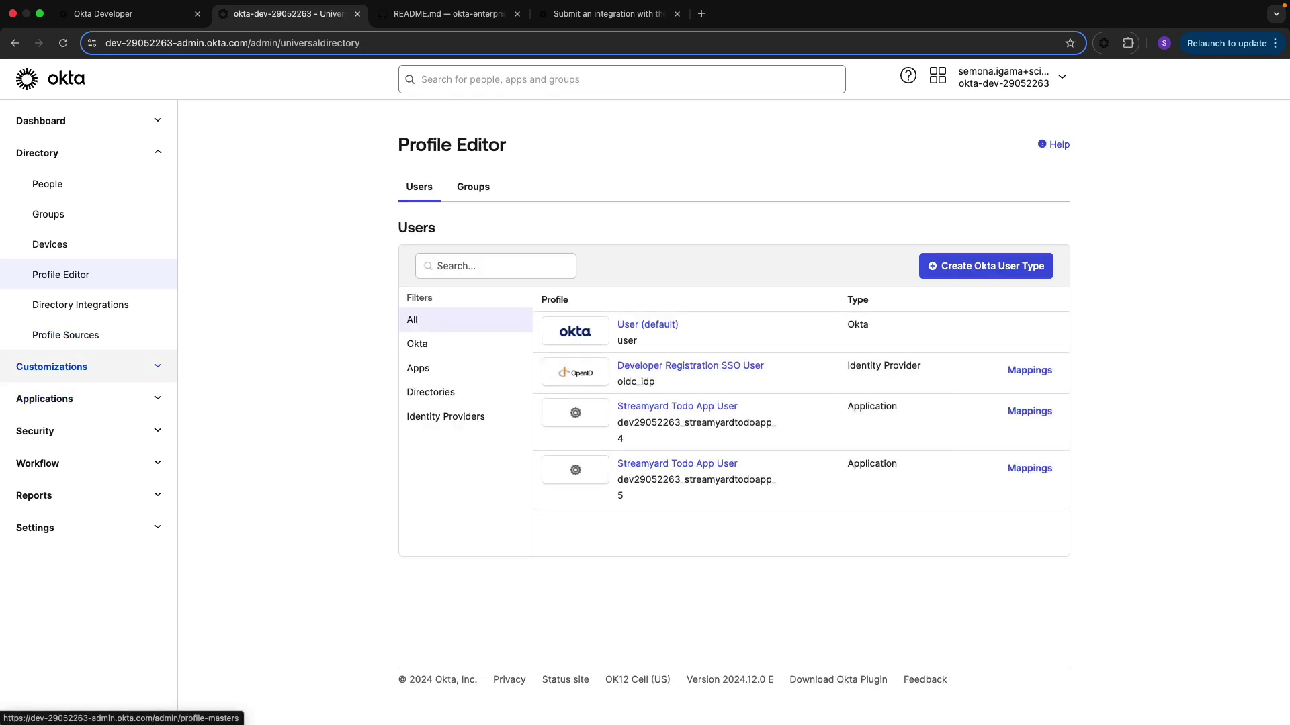
Open Streamyard Todo App from Applications > Your OIN Integrations in the OIN Wizard
{"action": "left_click", "coordinate": [55, 400]}
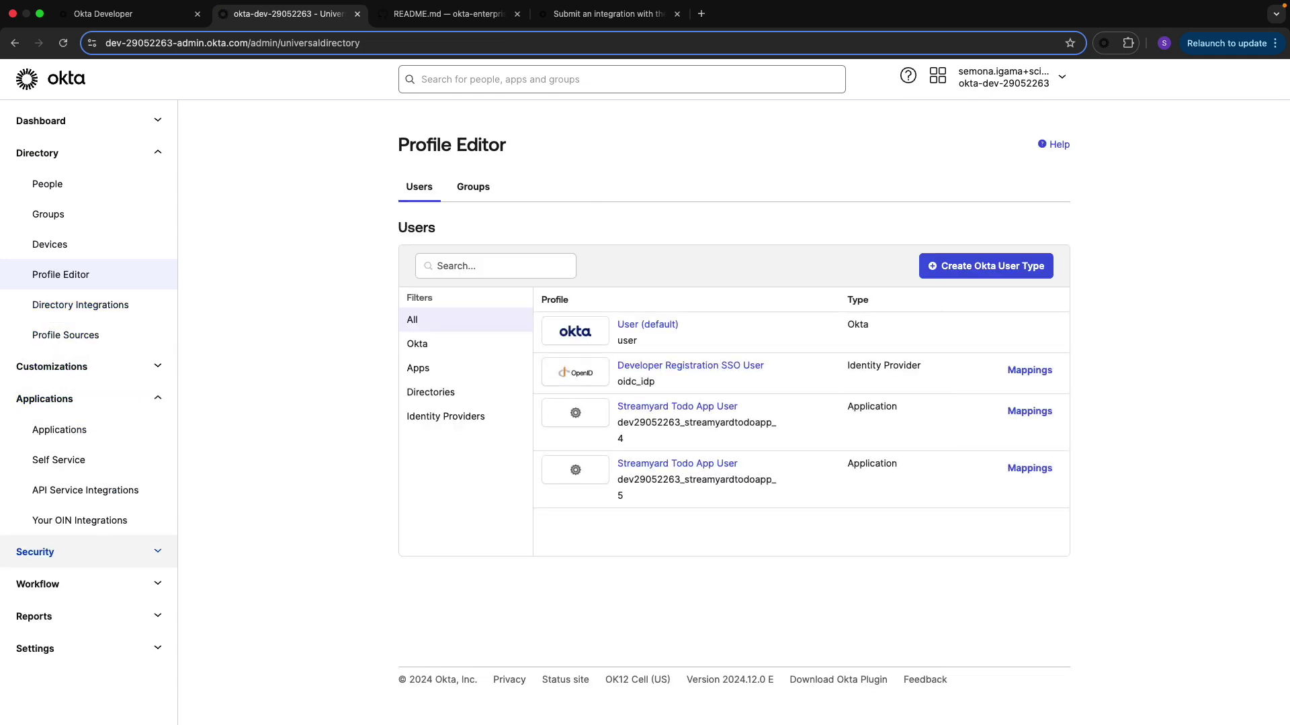
{"action": "left_click", "coordinate": [60, 518]}
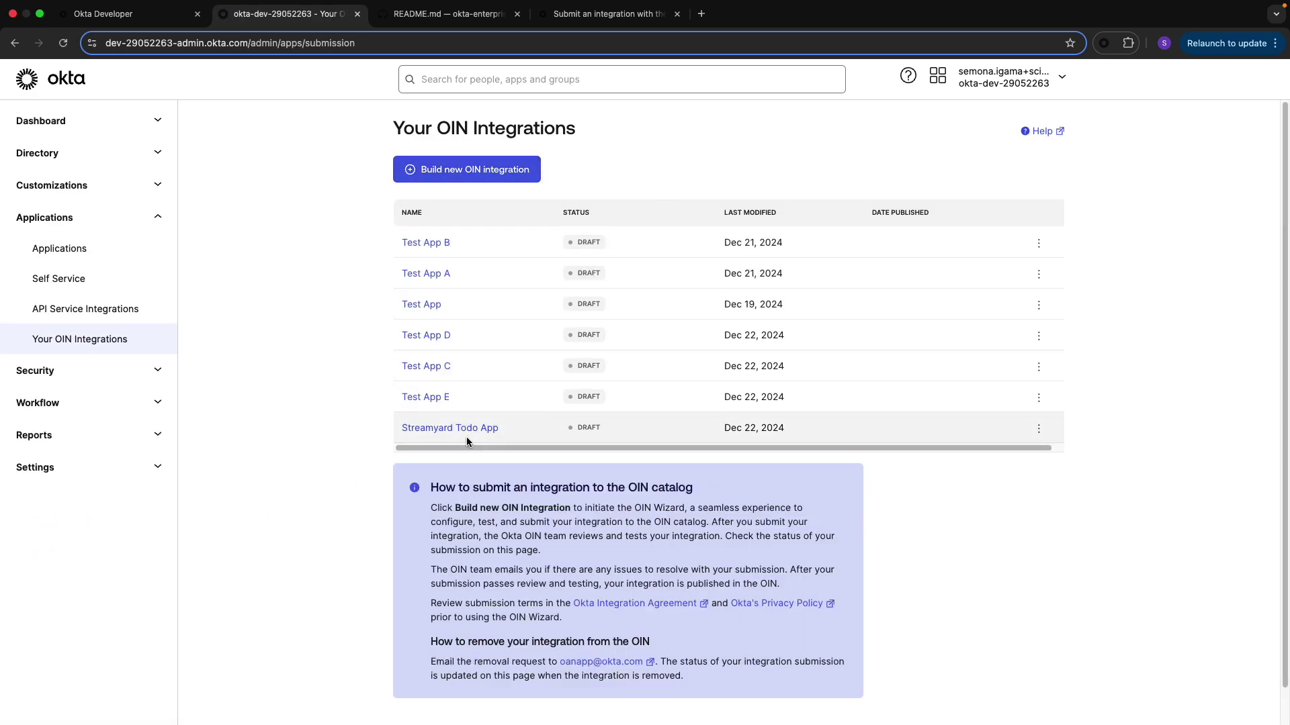
{"action": "left_click", "coordinate": [463, 428]}
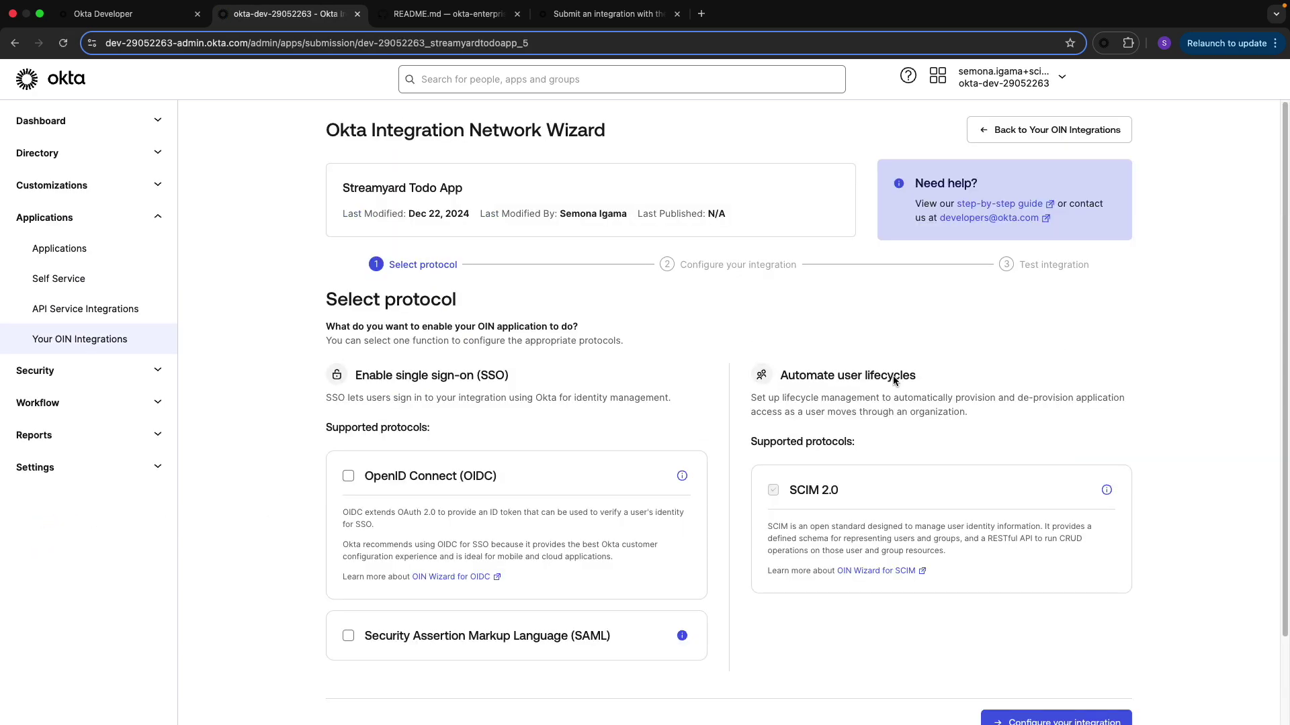
Advance through configuration and test account details to Test your integration, confirming the detected SCIM instance
{"action": "scroll", "coordinate": [954, 442], "scroll_direction": "down", "scroll_amount": 3}
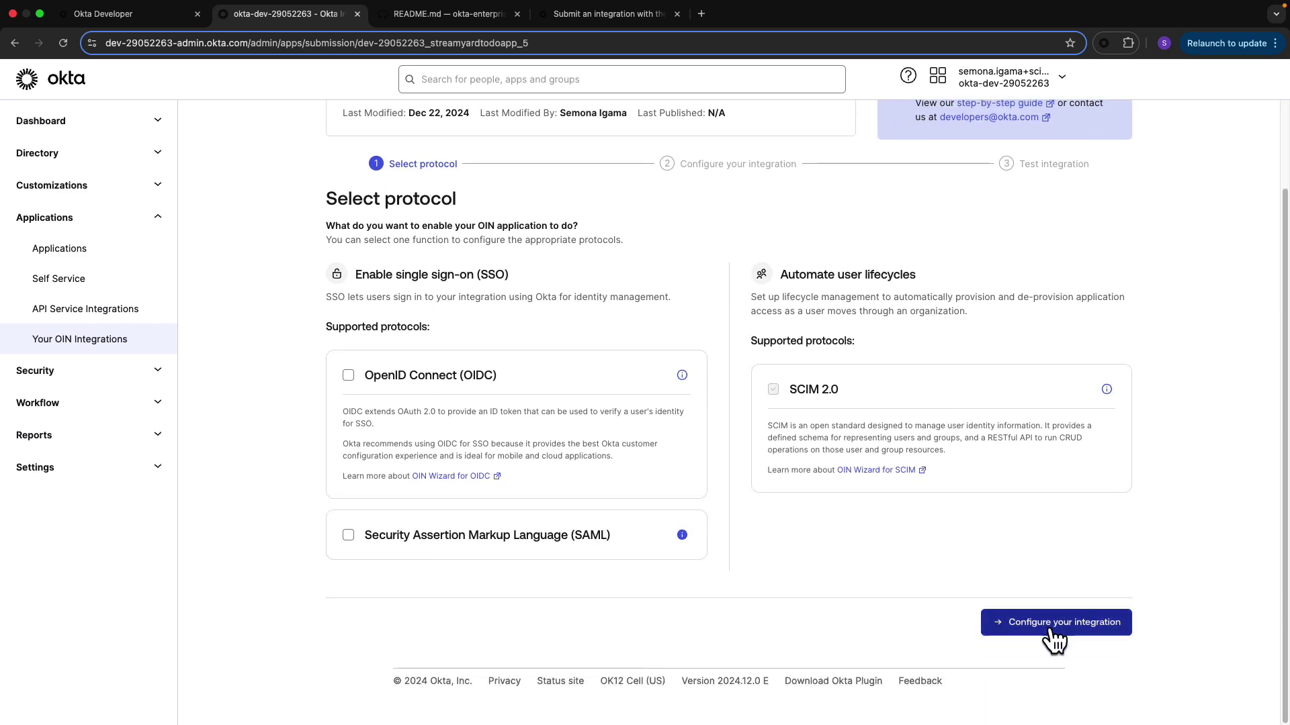
{"action": "left_click", "coordinate": [1052, 621]}
{"action": "scroll", "coordinate": [905, 550], "scroll_direction": "down", "scroll_amount": 20}
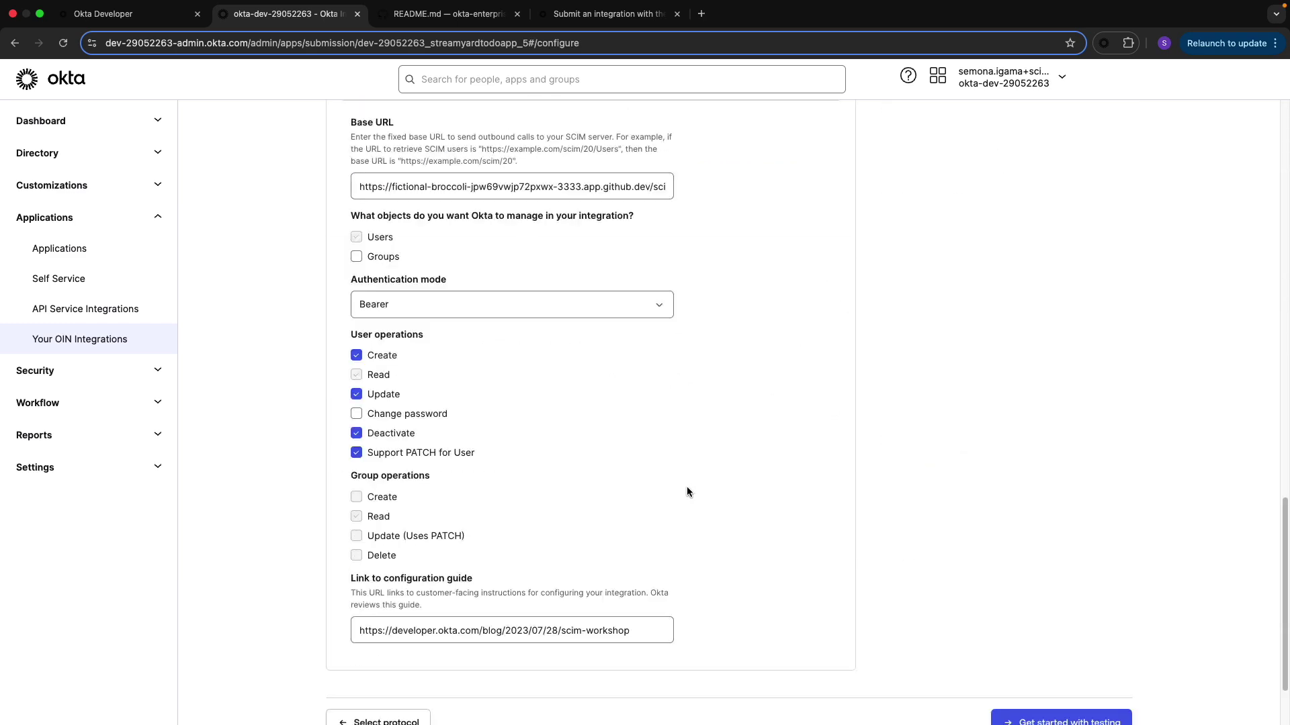
{"action": "left_click", "coordinate": [1061, 623]}
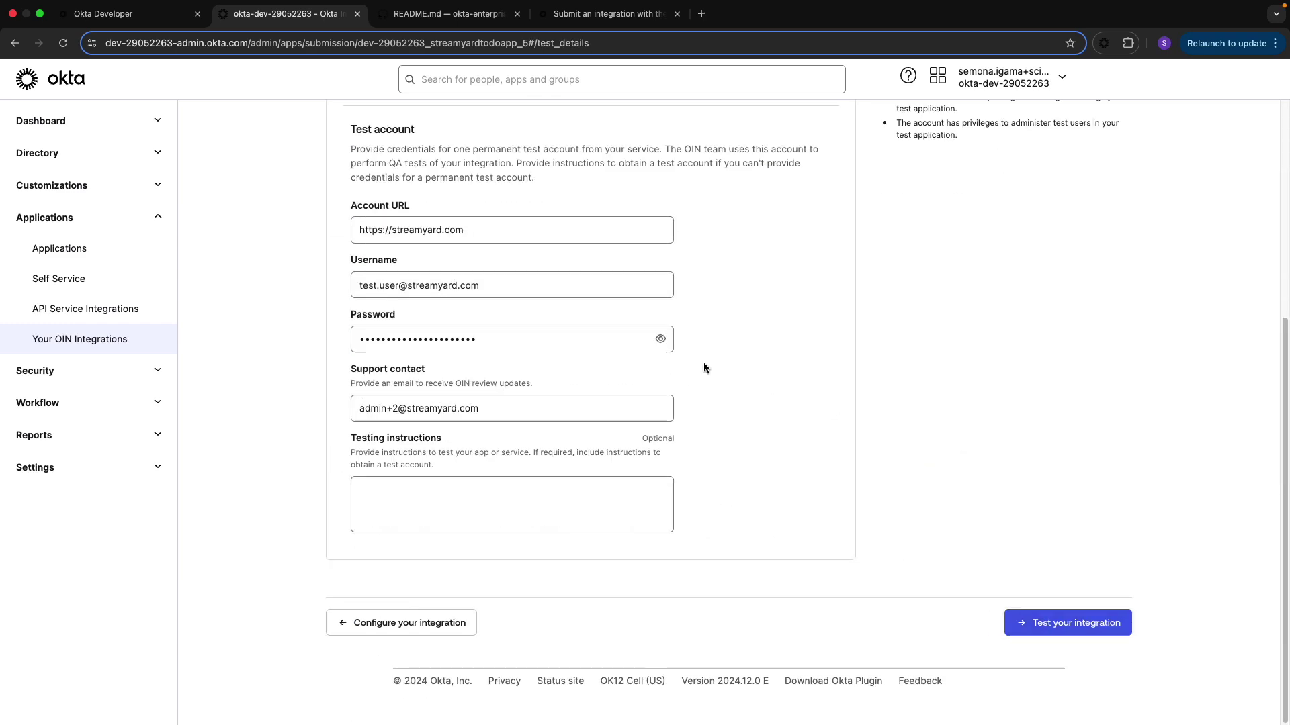
{"action": "left_click", "coordinate": [1028, 623]}
{"action": "scroll", "coordinate": [920, 358], "scroll_direction": "up", "scroll_amount": 5}
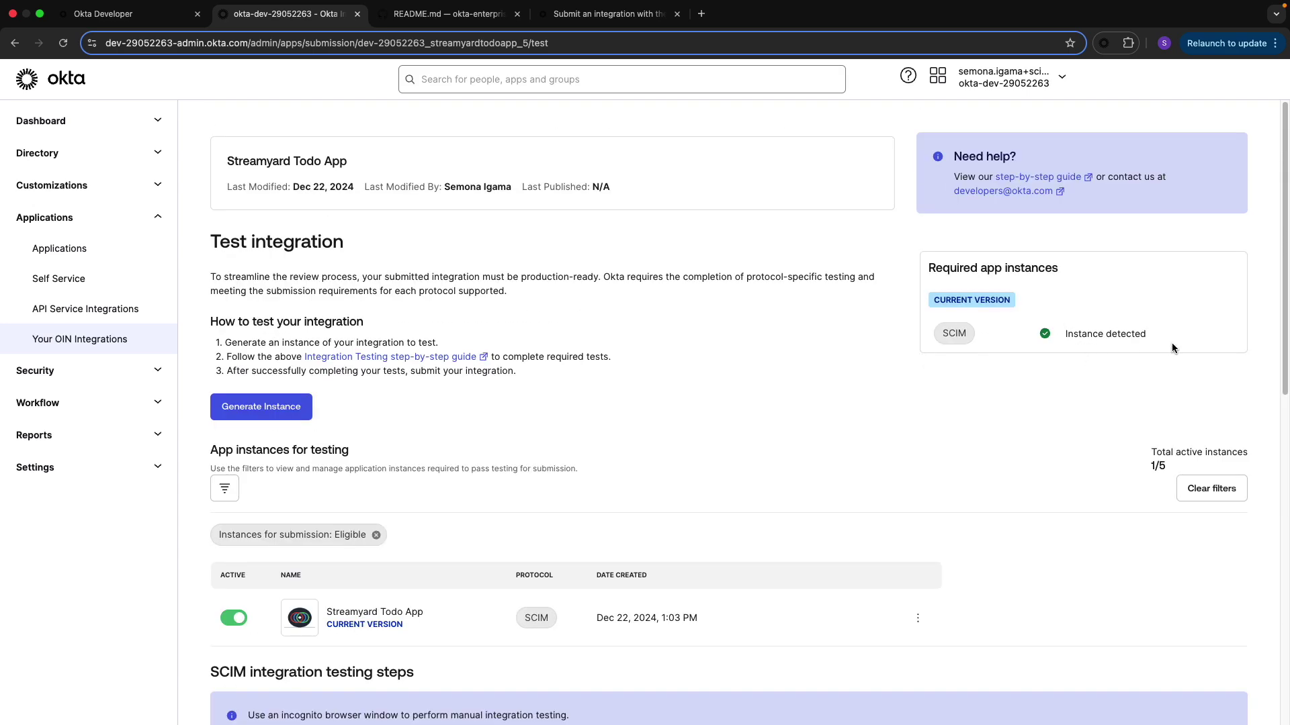
{"action": "left_click_drag", "start_coordinate": [1167, 339], "coordinate": [1026, 341]}
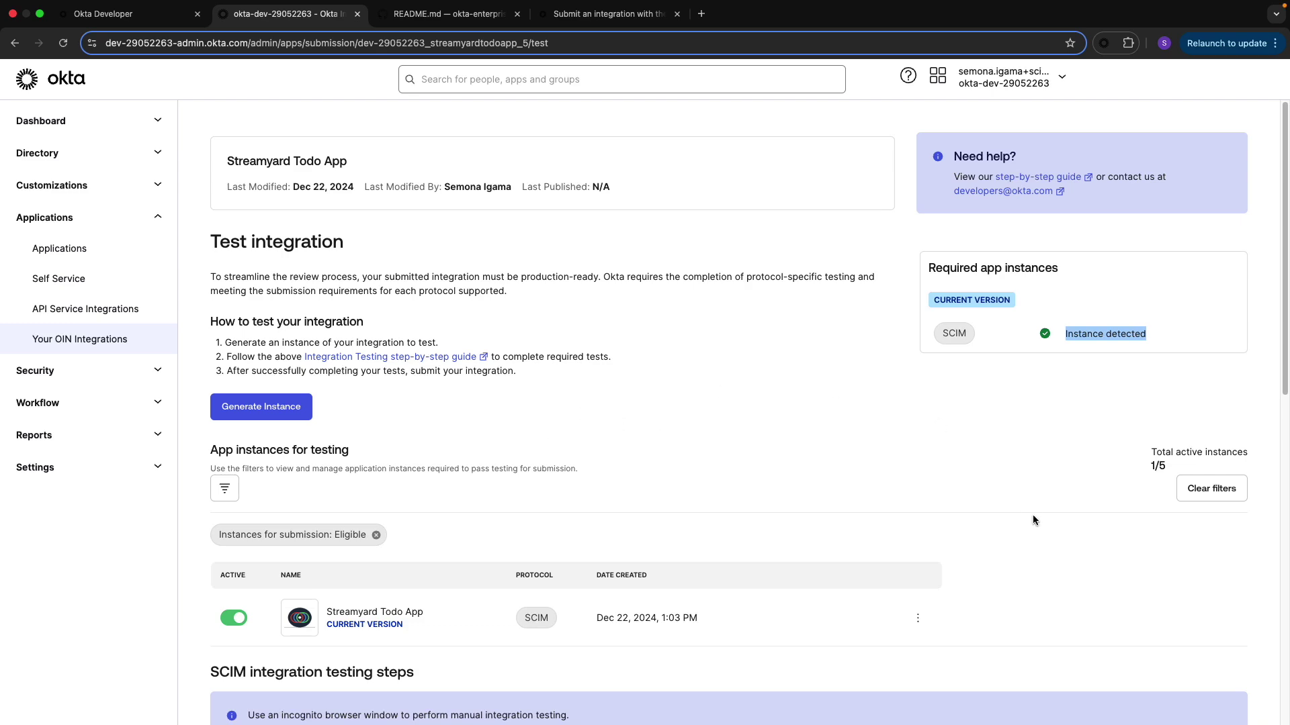
{"action": "scroll", "coordinate": [870, 510], "scroll_direction": "down", "scroll_amount": 7}
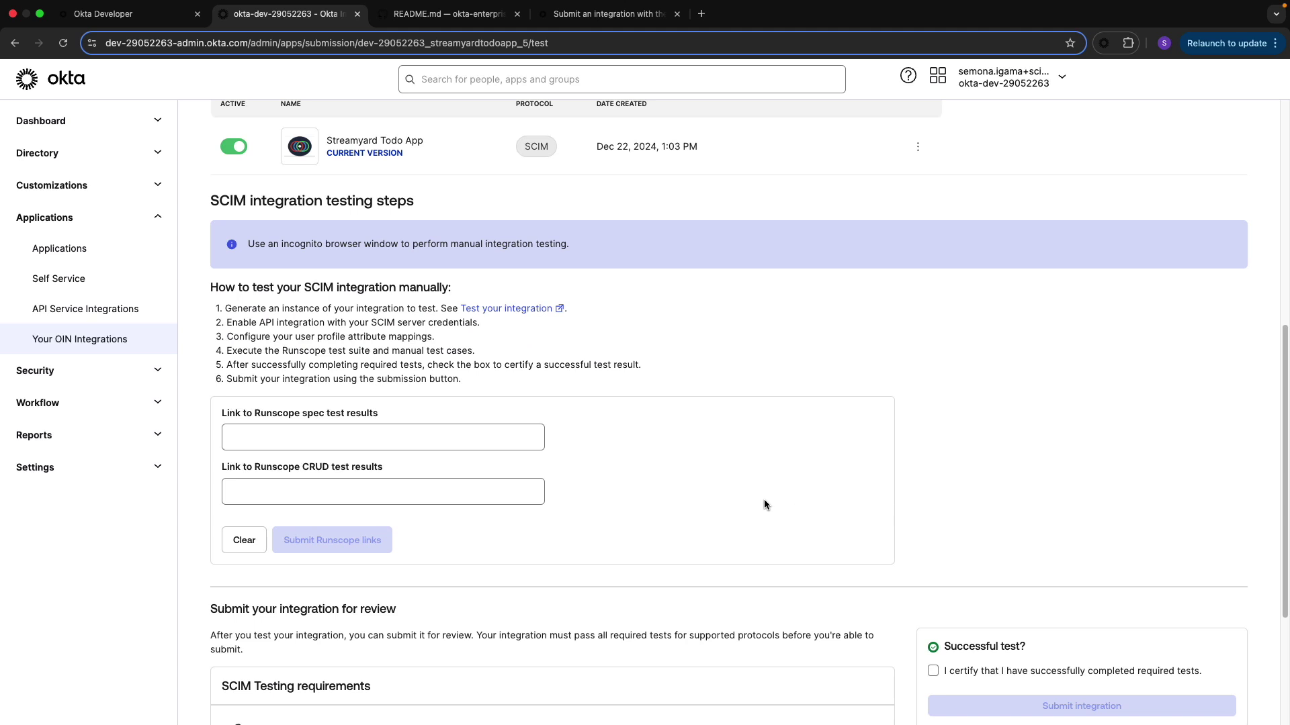
Paste the Runscope spec test results link into its field
{"action": "left_click", "coordinate": [417, 442]}
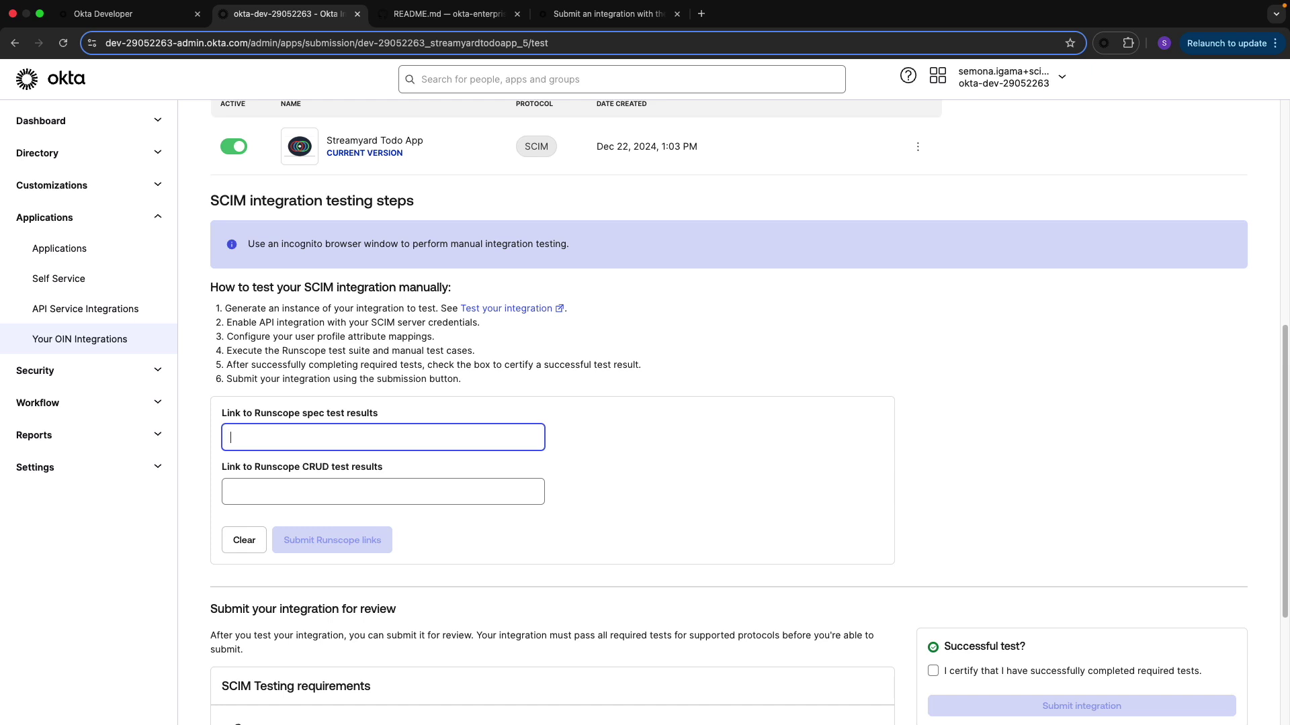
{"action": "key", "text": "super+Tab"}
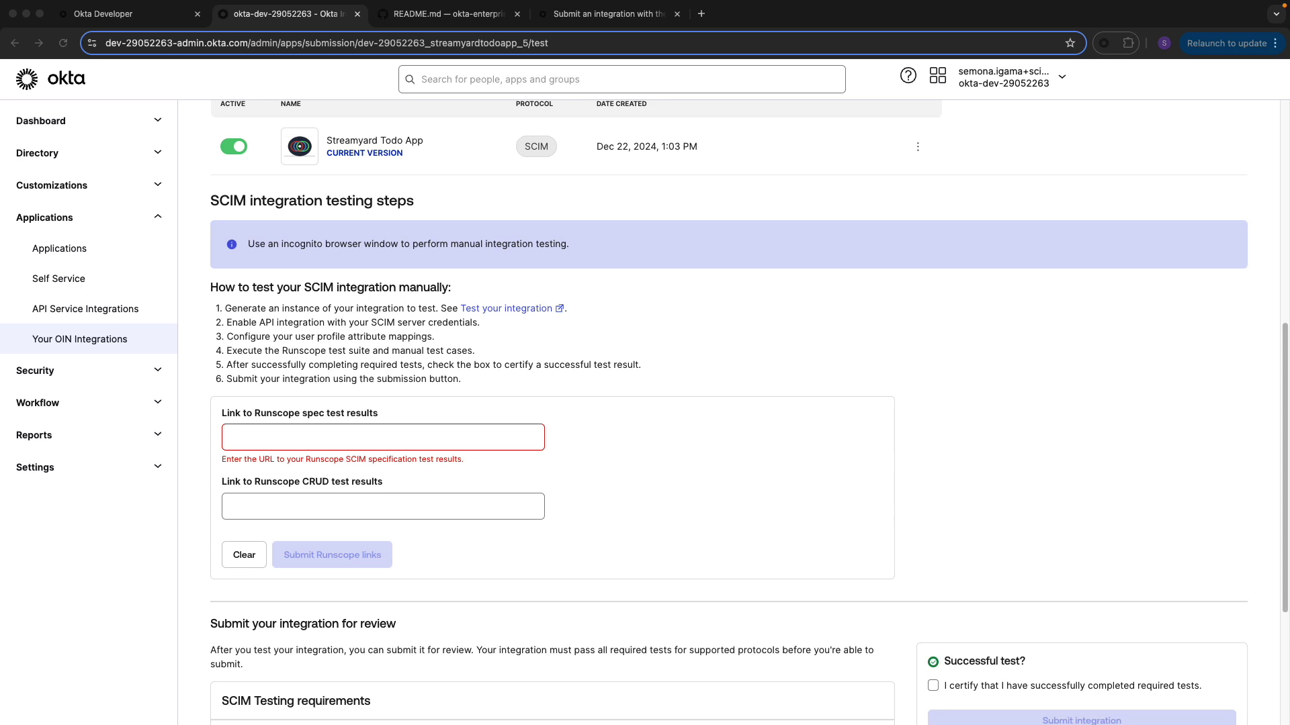
{"action": "left_click", "coordinate": [316, 440]}
{"action": "right_click", "coordinate": [286, 433]}
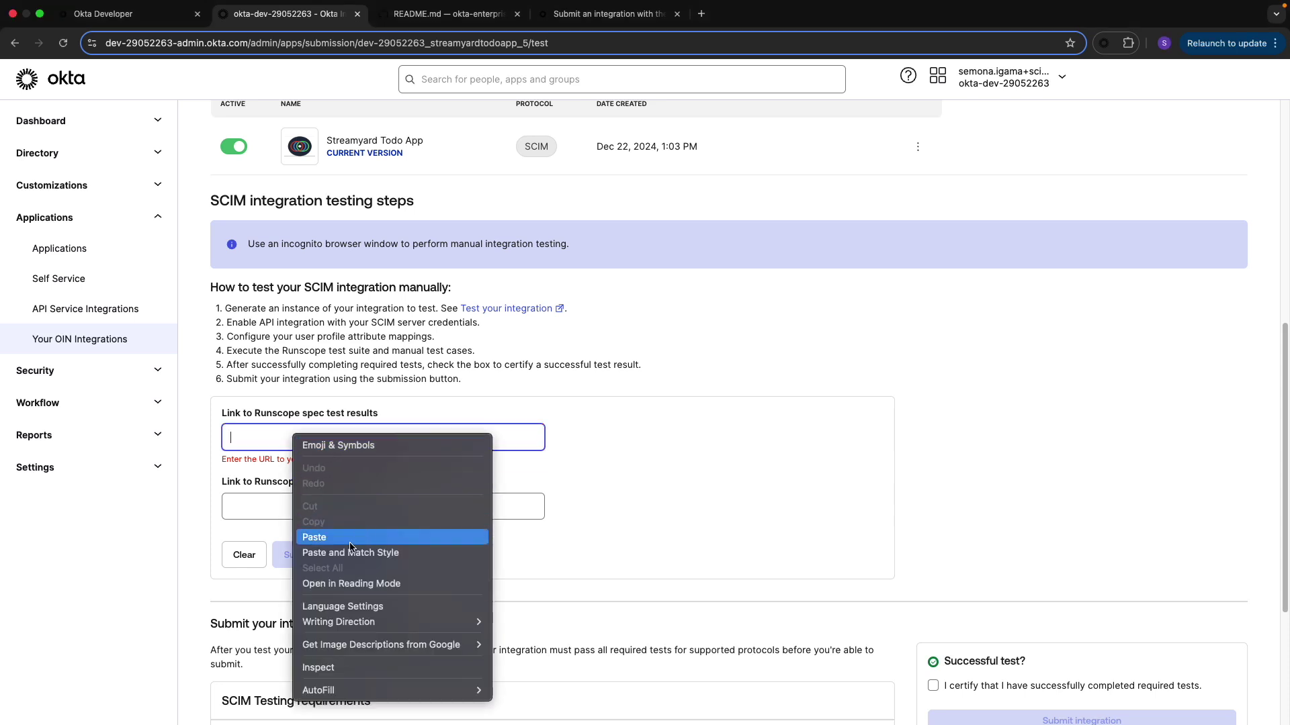
{"action": "left_click", "coordinate": [309, 536]}
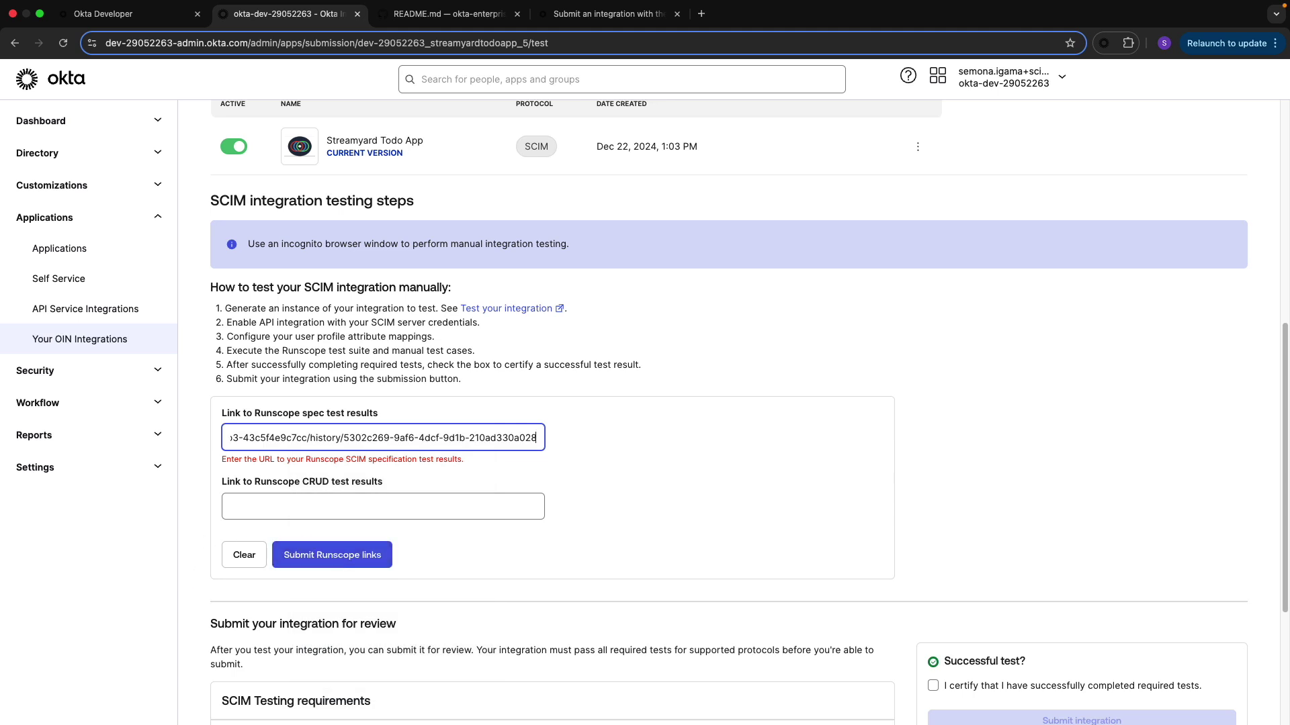
Paste the Runscope CRUD test results link and submit both Runscope links
{"action": "key", "text": "super+Tab"}
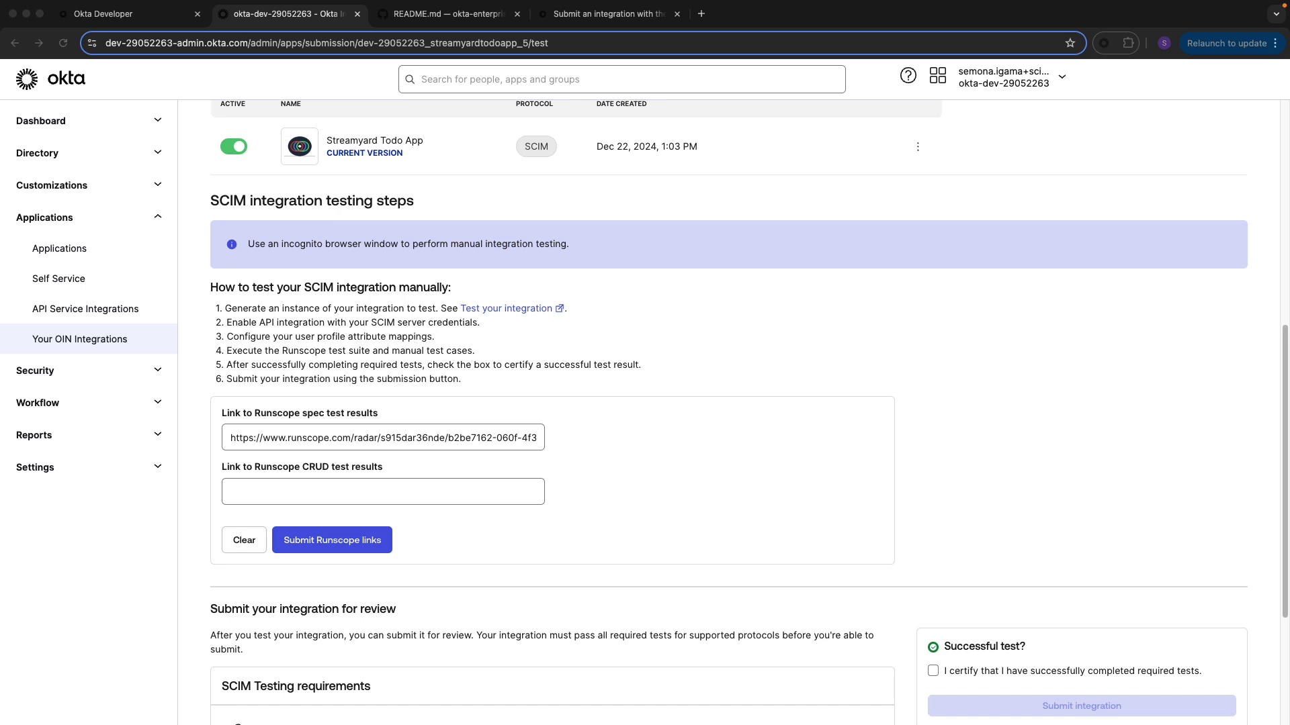
{"action": "key", "text": "super+Tab"}
{"action": "key", "text": "super+v"}
{"action": "left_click", "coordinate": [319, 547]}
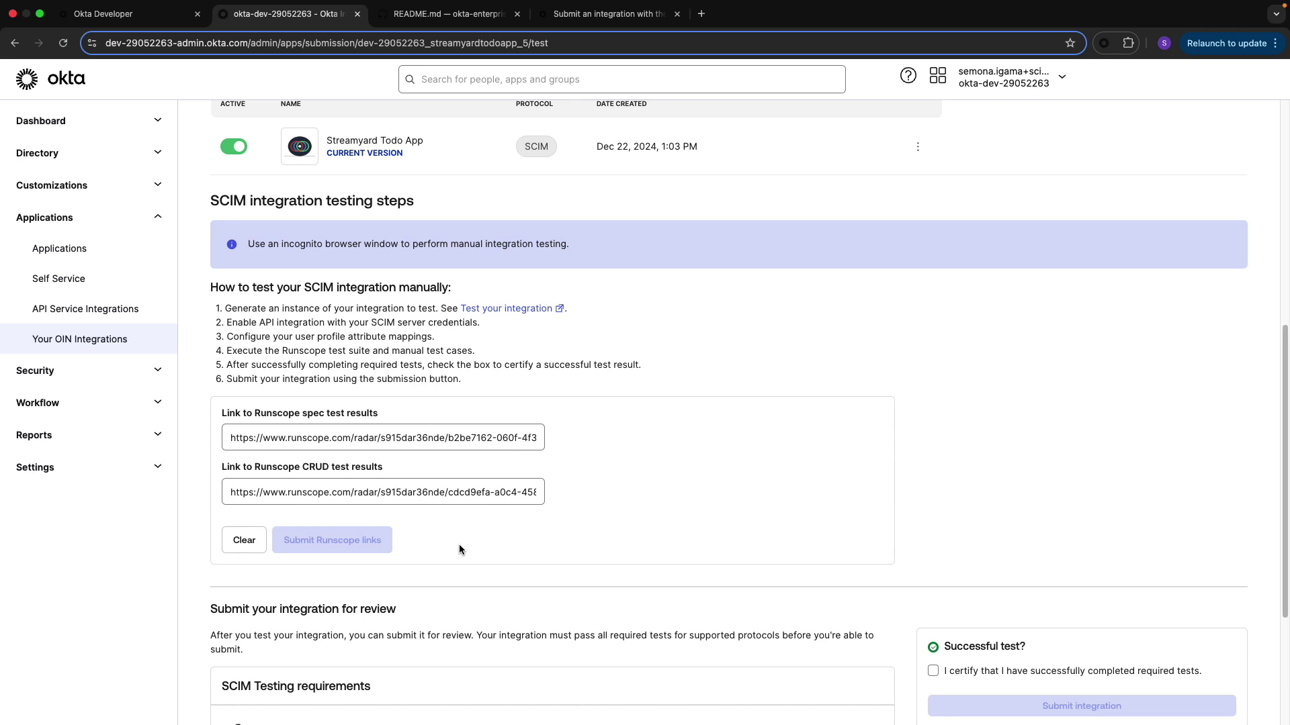
Review the submitted Runscope requirement and the manual test cases step on the page
{"action": "scroll", "coordinate": [458, 544], "scroll_direction": "down", "scroll_amount": 4}
{"action": "left_click_drag", "start_coordinate": [401, 508], "coordinate": [215, 517]}
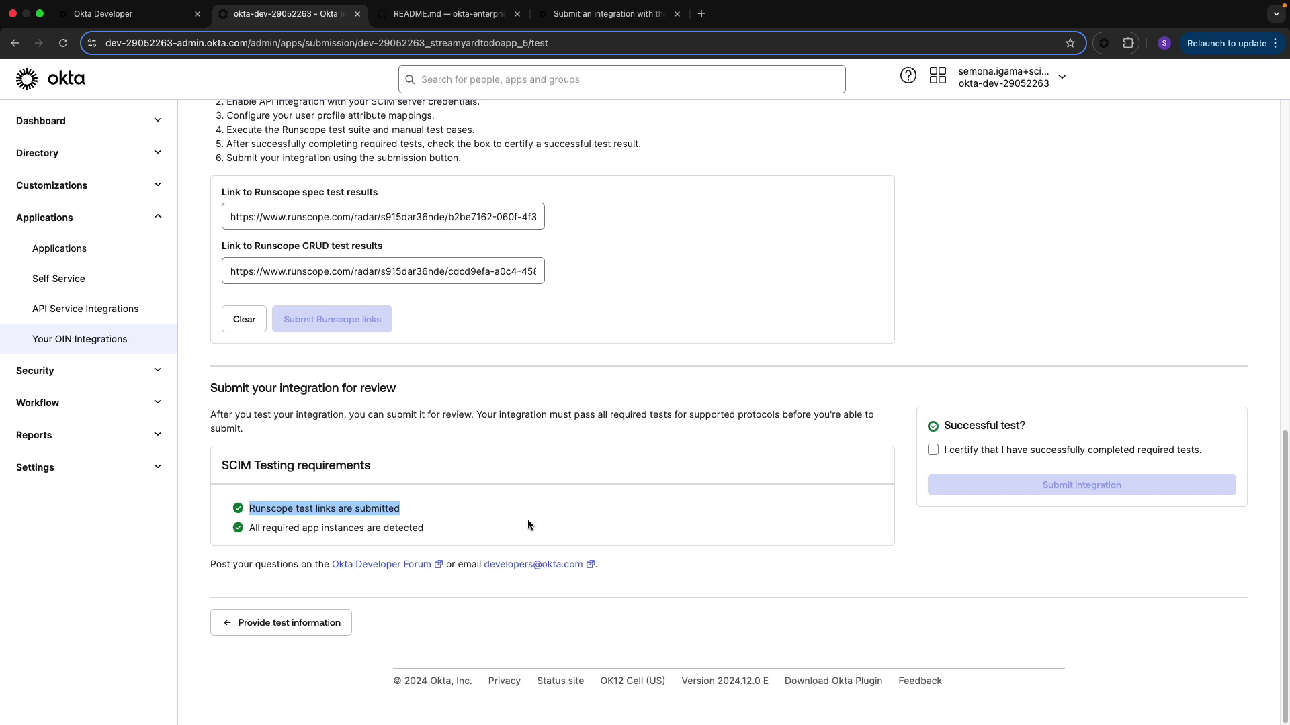
{"action": "scroll", "coordinate": [651, 539], "scroll_direction": "up", "scroll_amount": 3}
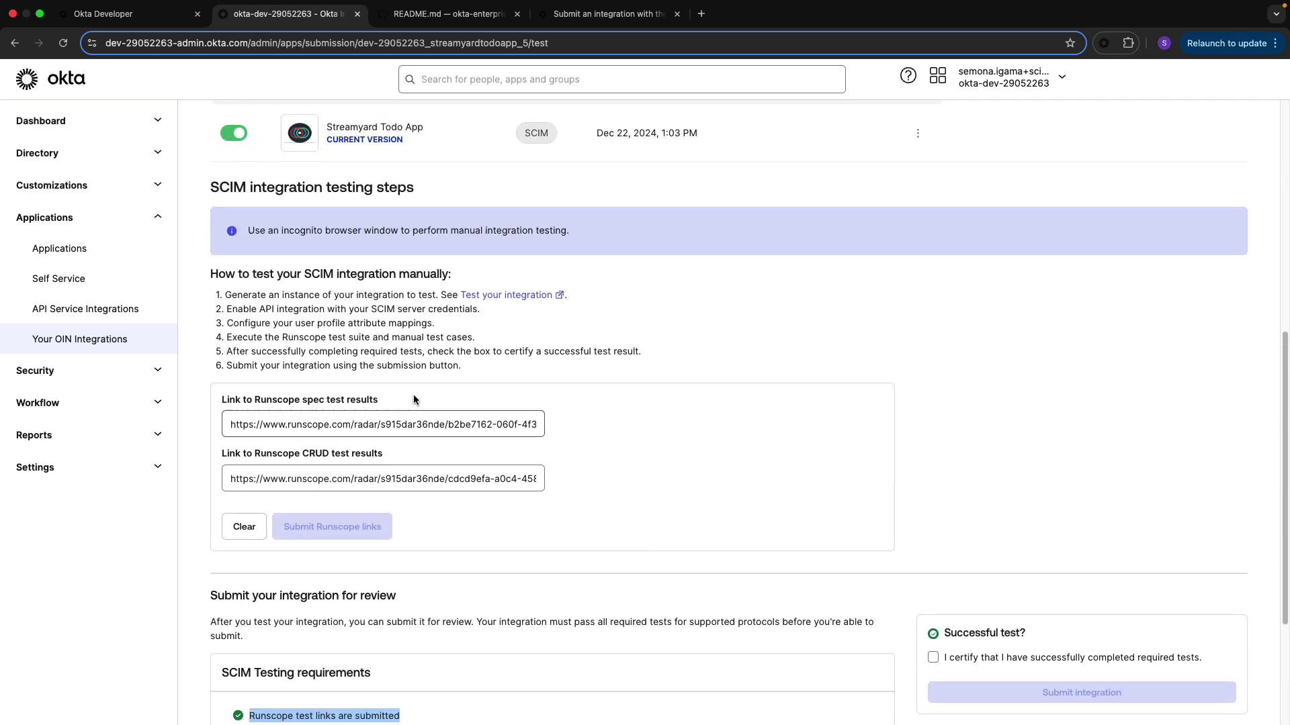
{"action": "left_click_drag", "start_coordinate": [392, 337], "coordinate": [473, 340]}
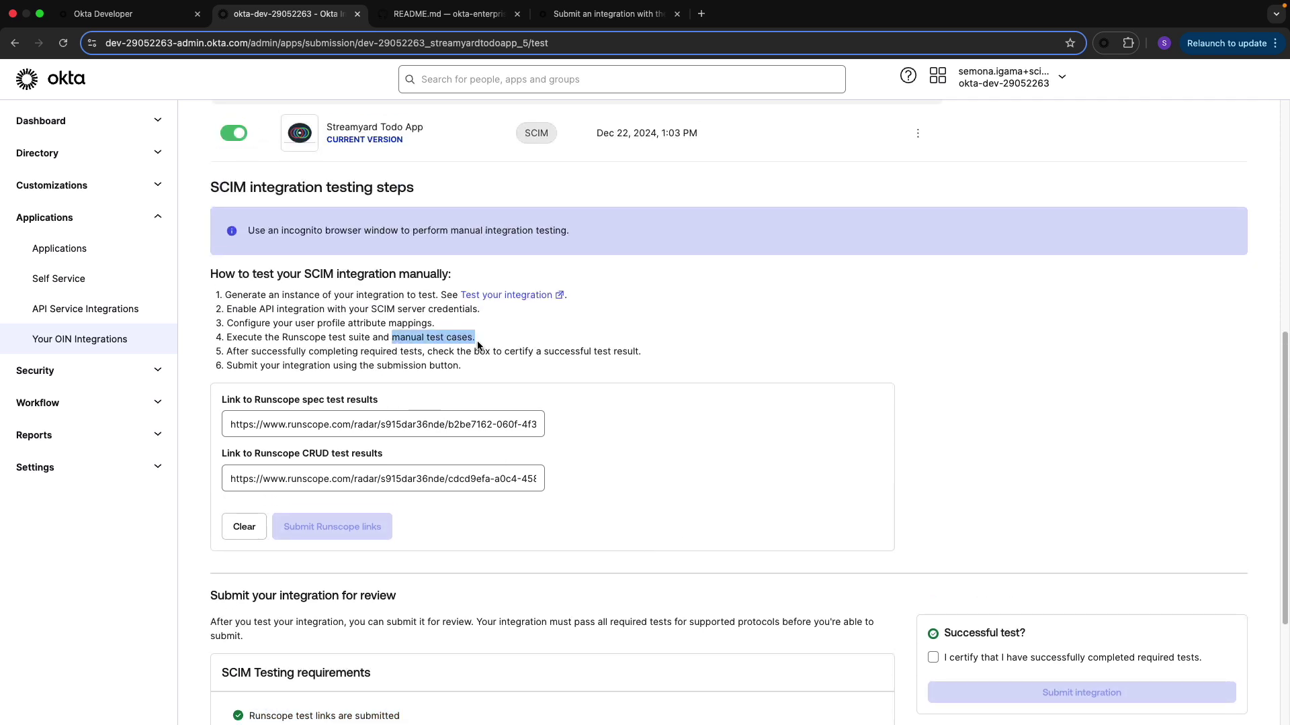
Read the Manual Okta SCIM integration tests docs, then move to the SCIM test plan spreadsheet
{"action": "left_click", "coordinate": [595, 14]}
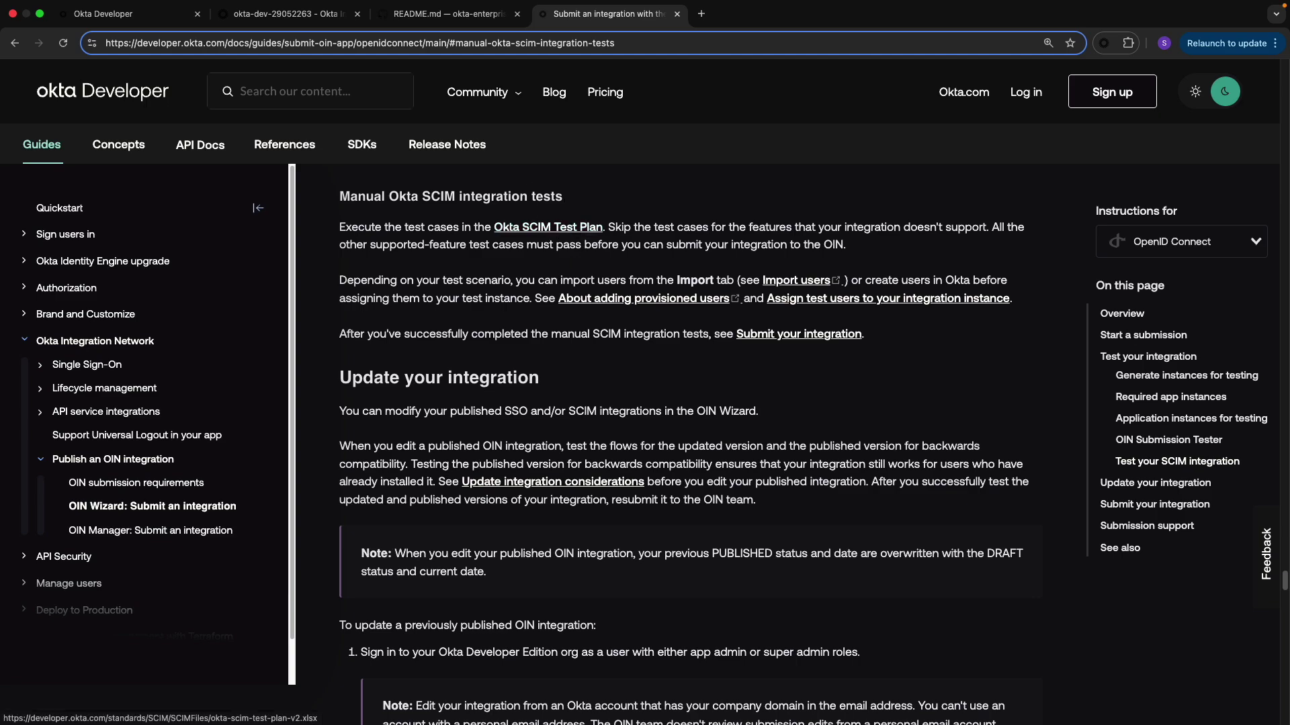
{"action": "key", "text": "ctrl+Right"}
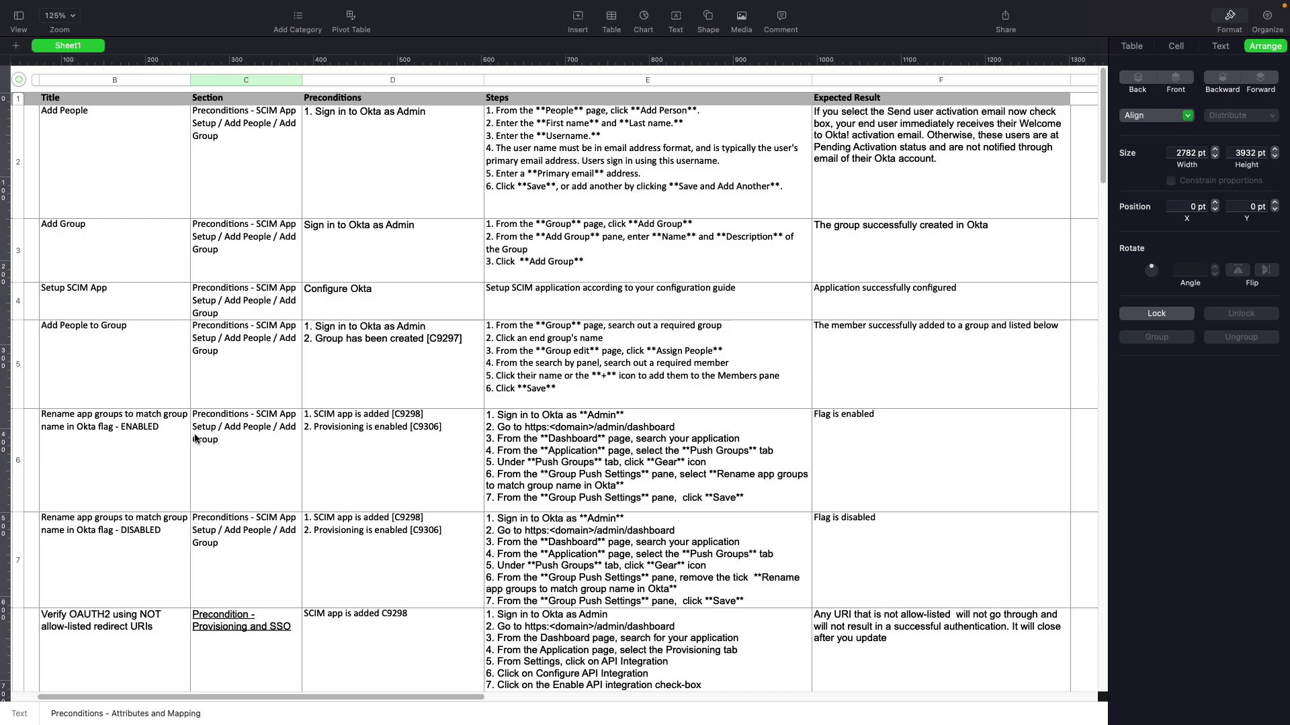
{"action": "scroll", "coordinate": [356, 524], "scroll_direction": "down", "scroll_amount": 5}
{"action": "scroll", "coordinate": [356, 525], "scroll_direction": "down", "scroll_amount": 5}
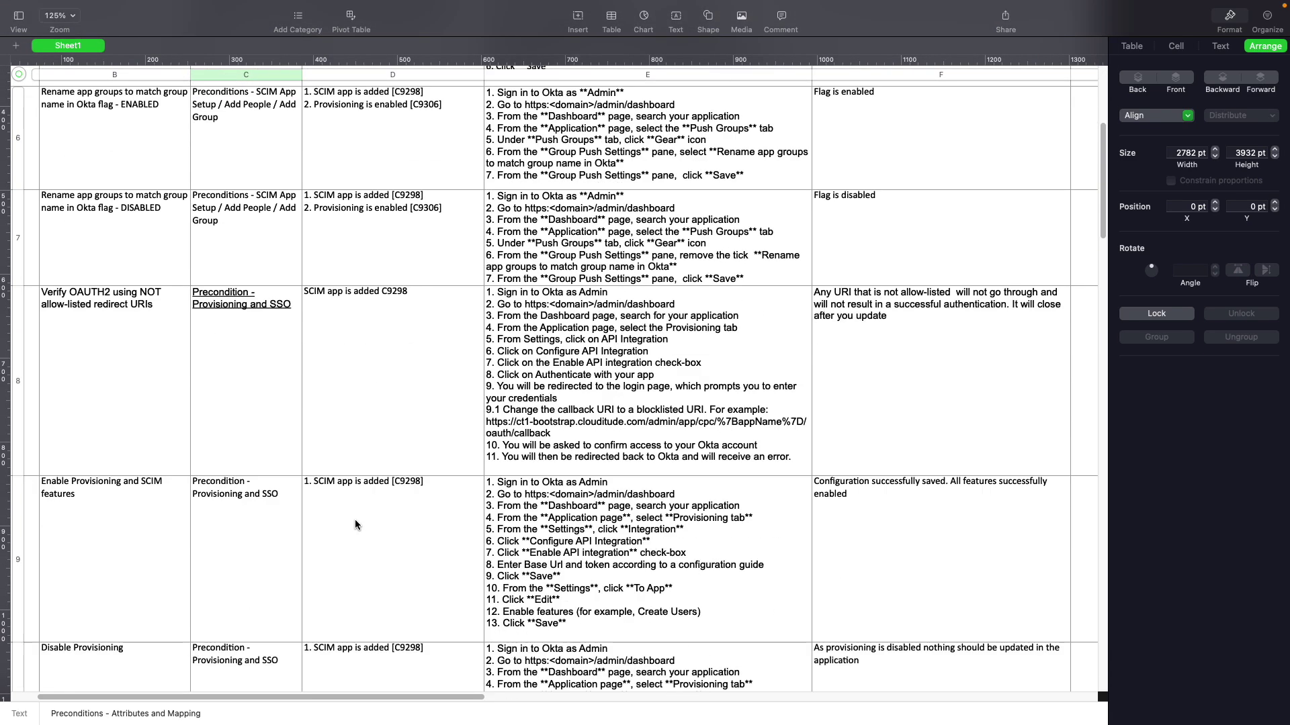
{"action": "scroll", "coordinate": [393, 597], "scroll_direction": "down", "scroll_amount": 7}
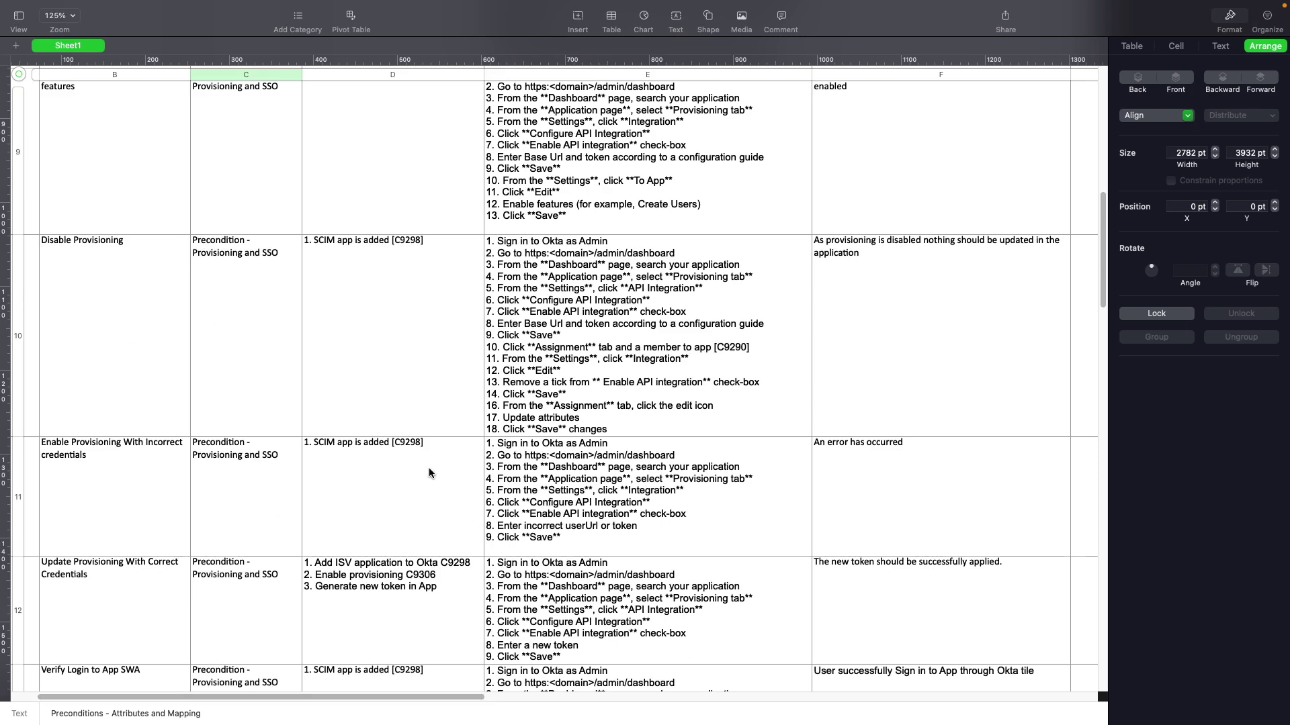
{"action": "scroll", "coordinate": [289, 453], "scroll_direction": "down", "scroll_amount": 3}
{"action": "scroll", "coordinate": [289, 454], "scroll_direction": "down", "scroll_amount": 2}
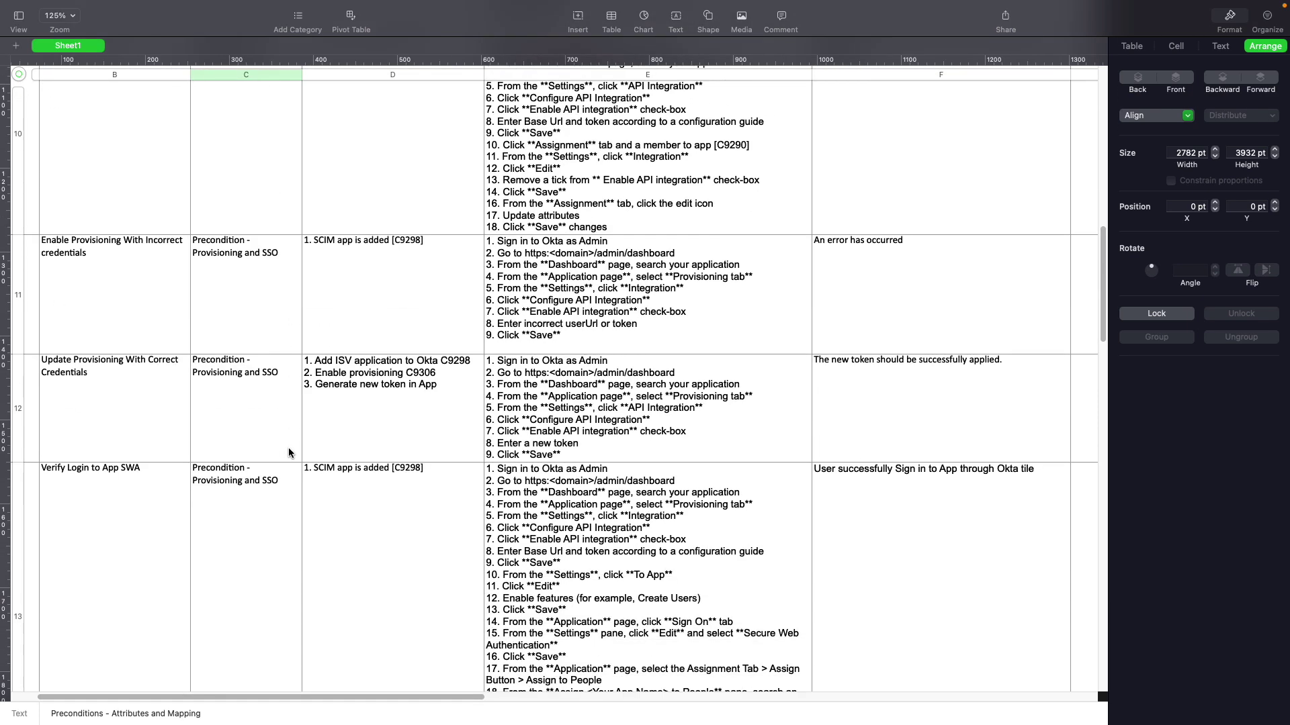
Back on the Okta testing page, tick 'I certify that I have successfully completed required tests'
{"action": "key", "text": "ctrl+Left"}
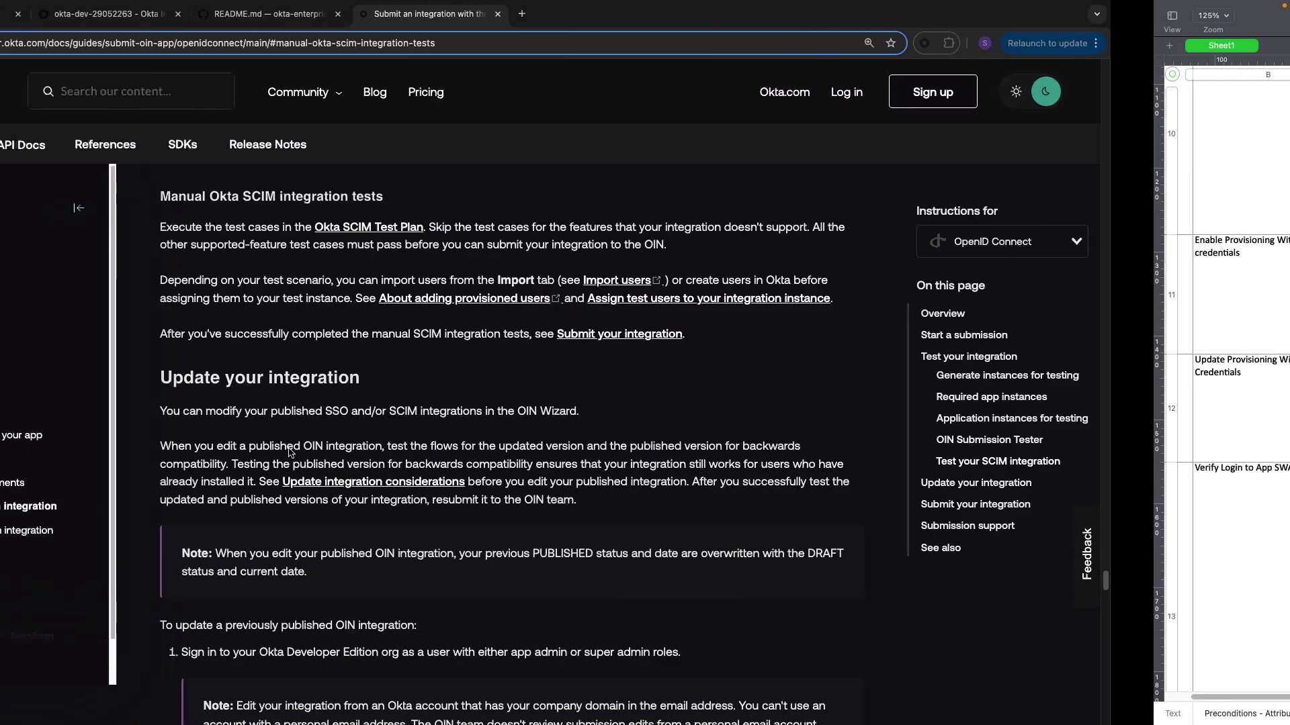
{"action": "left_click", "coordinate": [407, 14]}
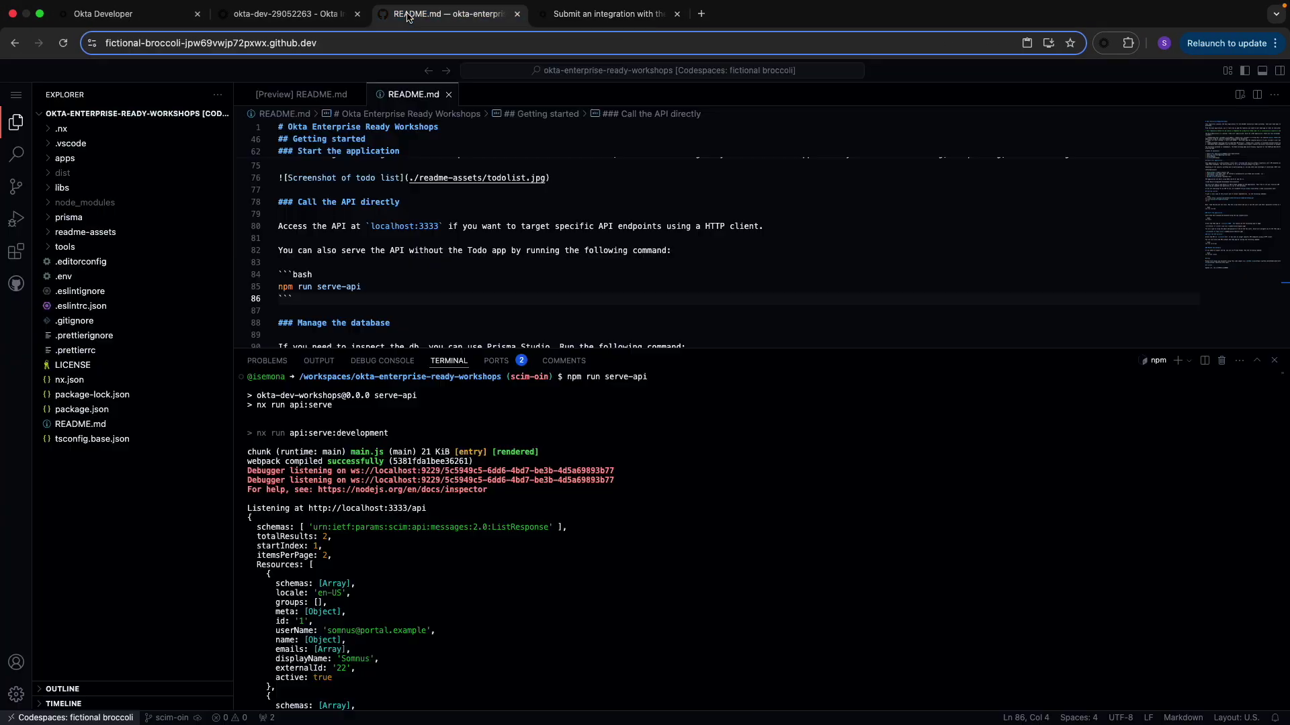
{"action": "left_click", "coordinate": [276, 15]}
{"action": "scroll", "coordinate": [869, 646], "scroll_direction": "down", "scroll_amount": 3}
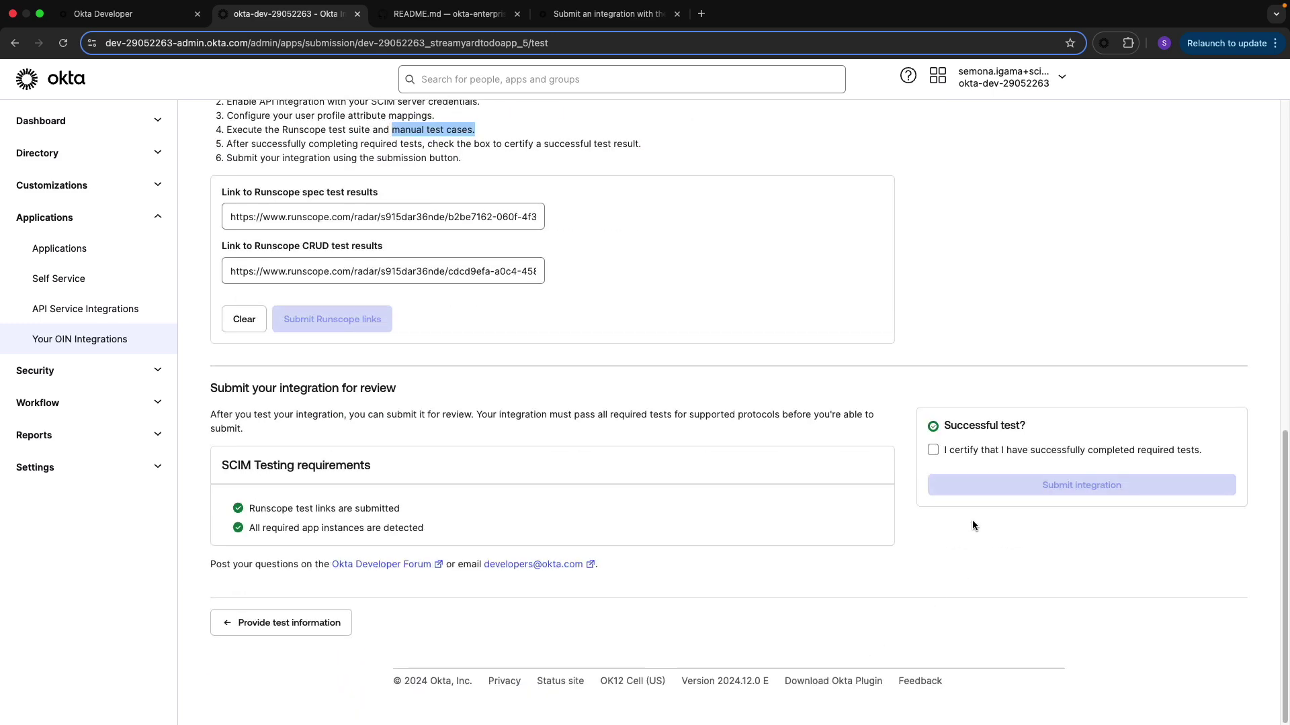
{"action": "left_click", "coordinate": [933, 450]}
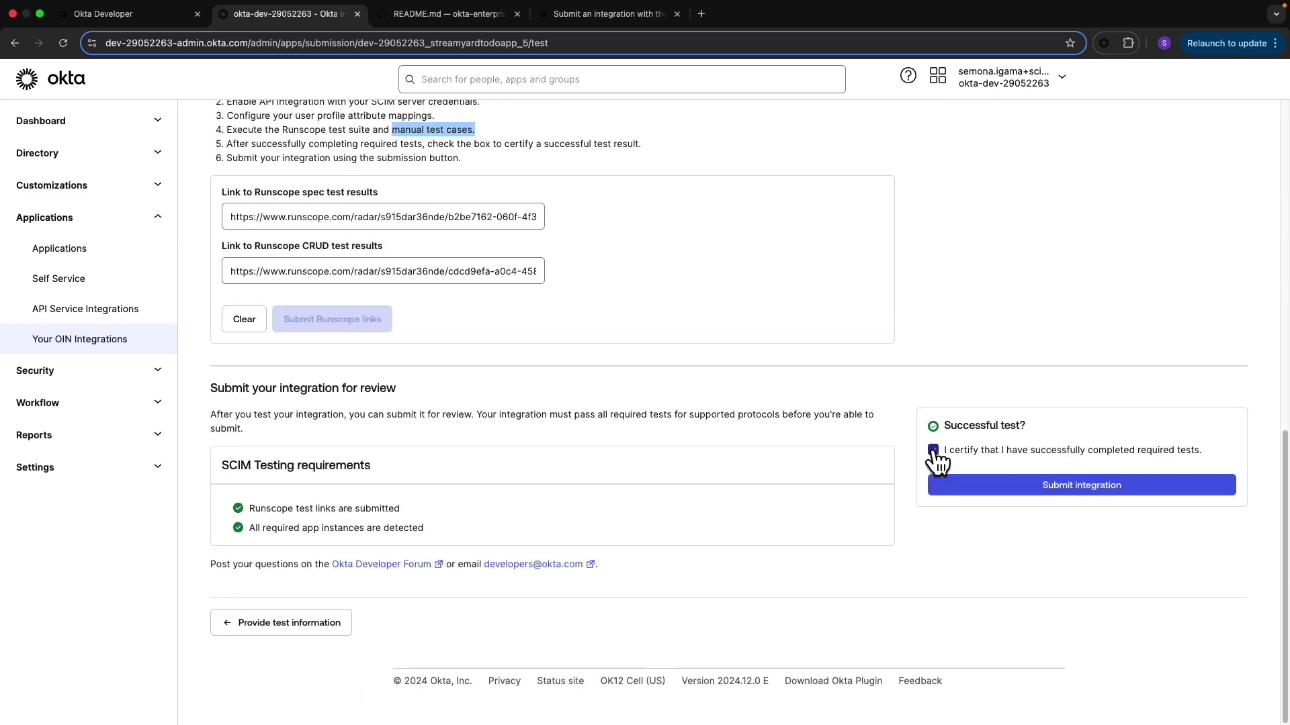
Submit Streamyard Todo App for OIN review and go to View Submissions
{"action": "left_click", "coordinate": [1043, 487]}
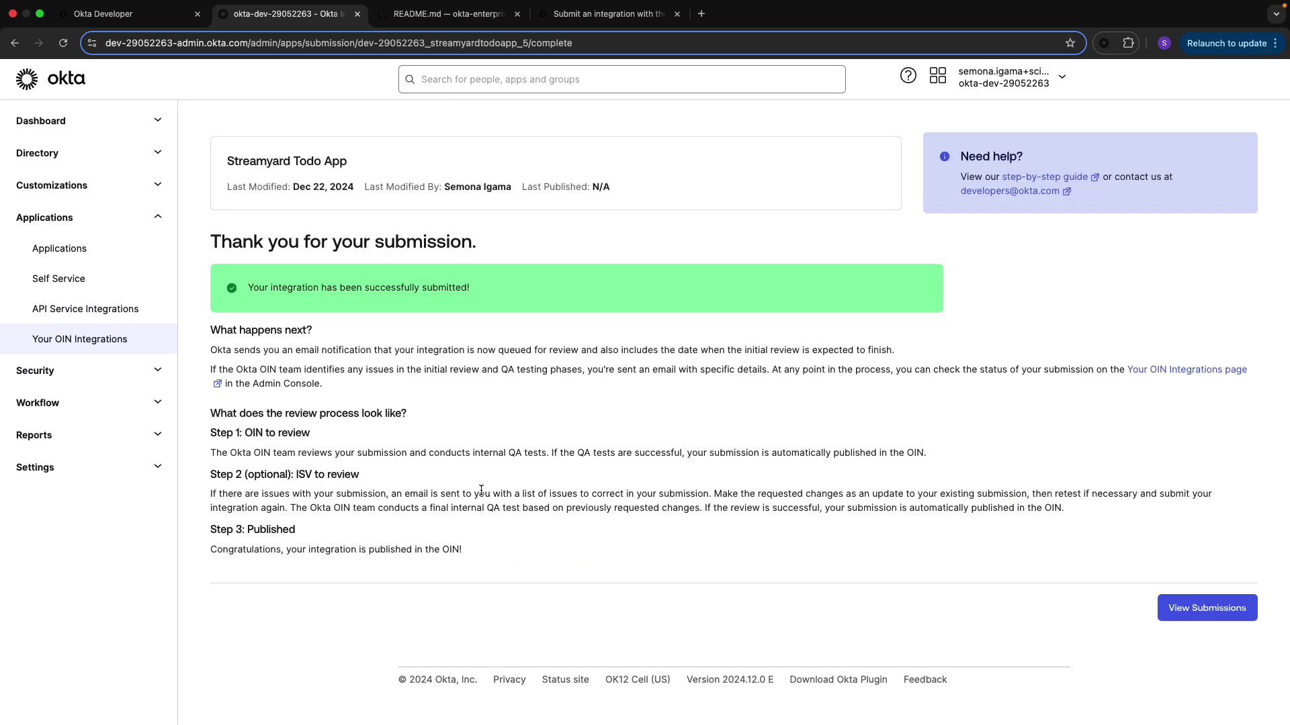
{"action": "left_click", "coordinate": [1181, 611]}
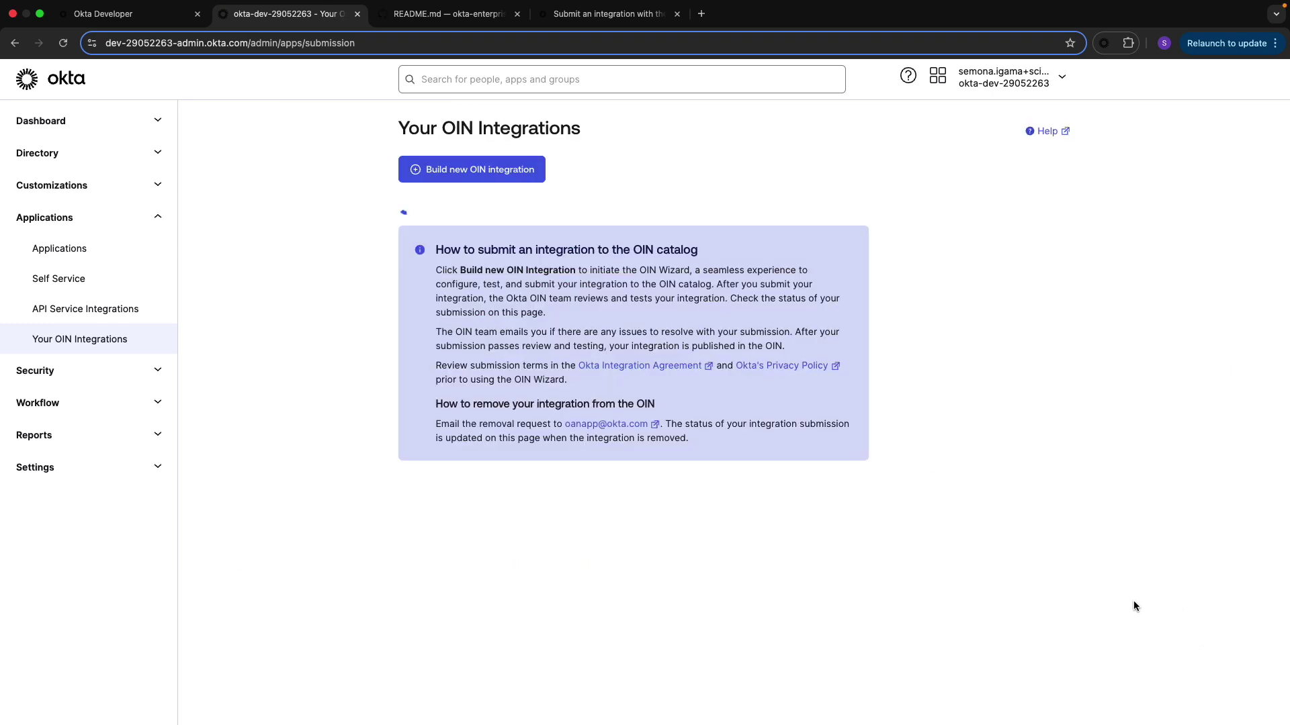